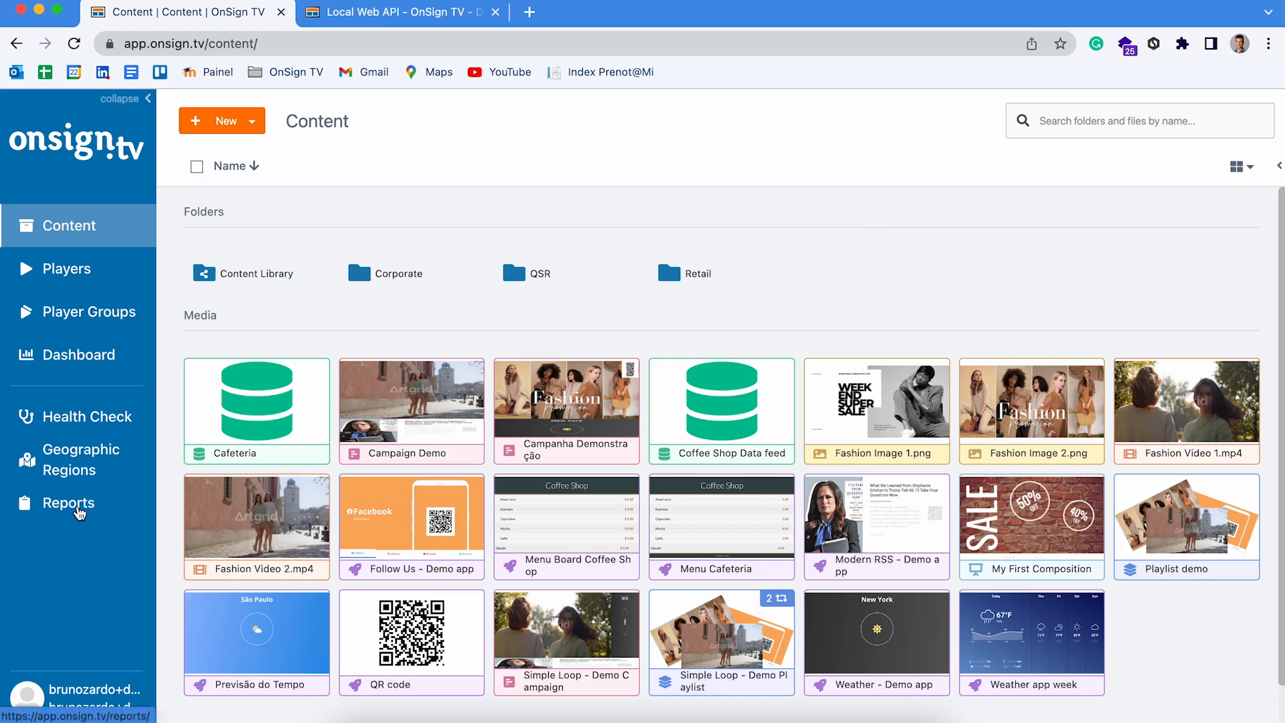
- Start a new playback report from the scheduled reports section and set its report period type to Scheduled Report
{"action": "left_click", "coordinate": [69, 504]}
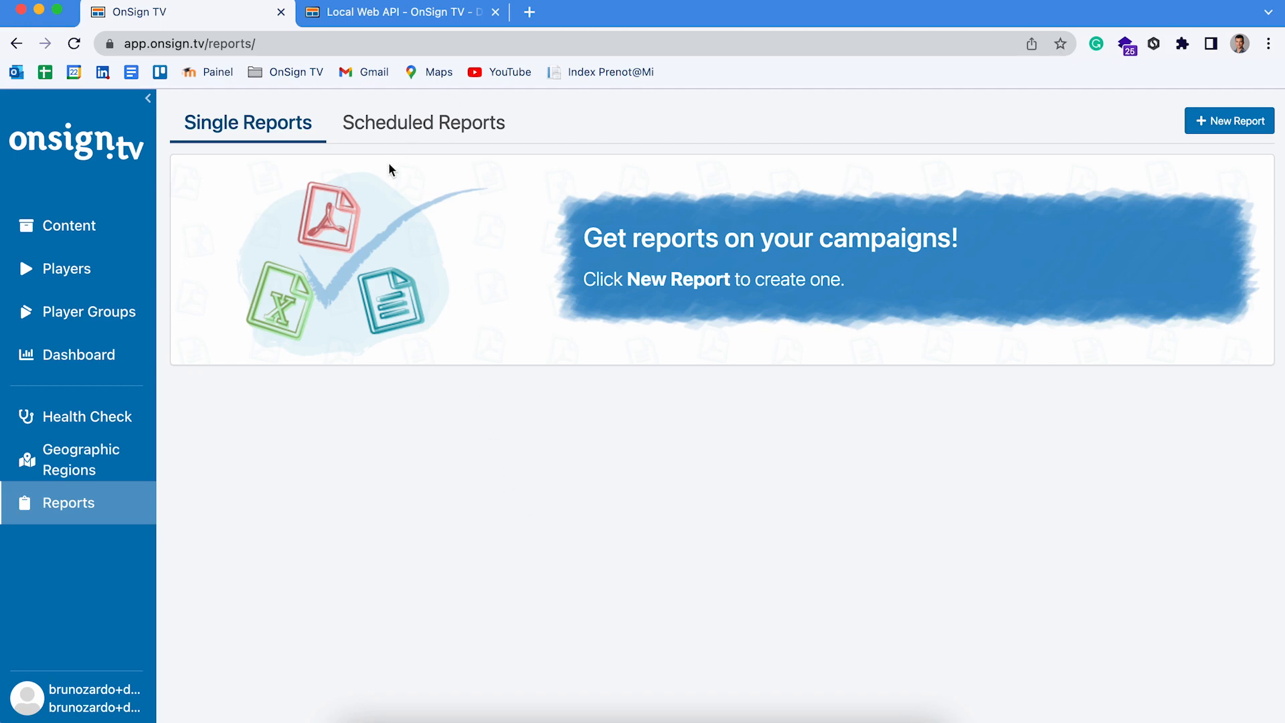
{"action": "left_click", "coordinate": [460, 140]}
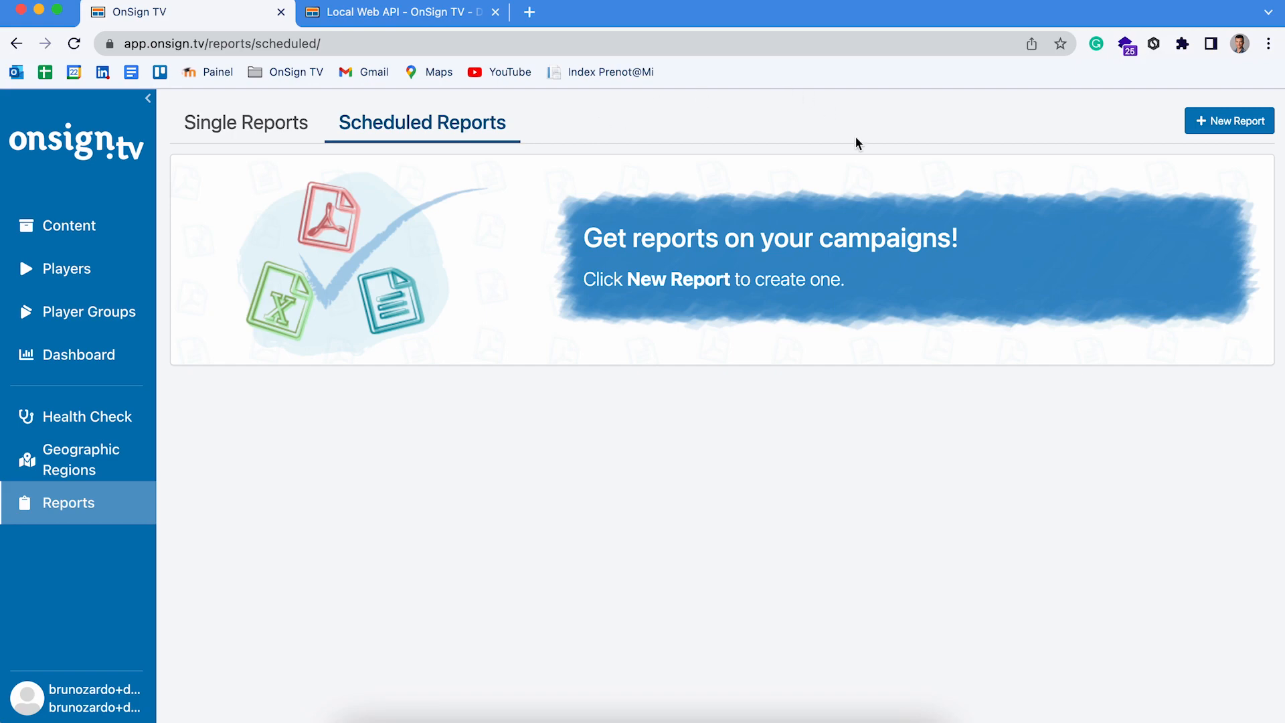
{"action": "left_click", "coordinate": [1254, 141]}
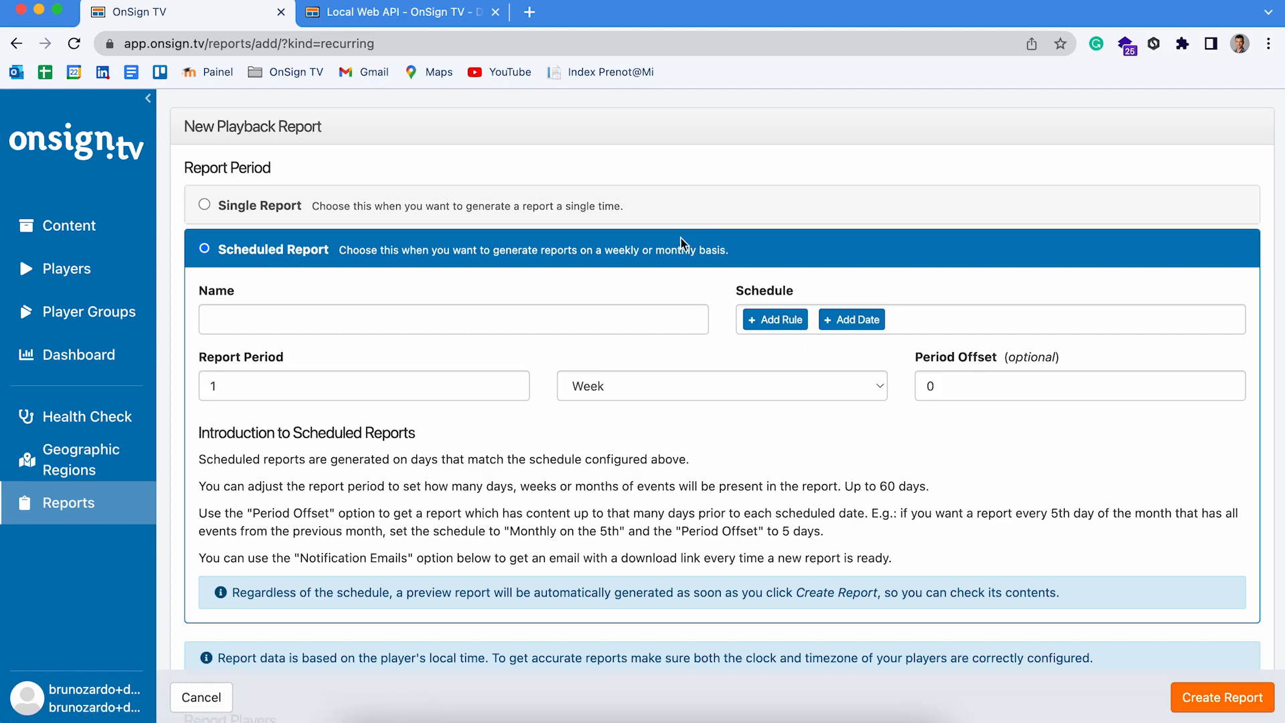
{"action": "left_click", "coordinate": [225, 216]}
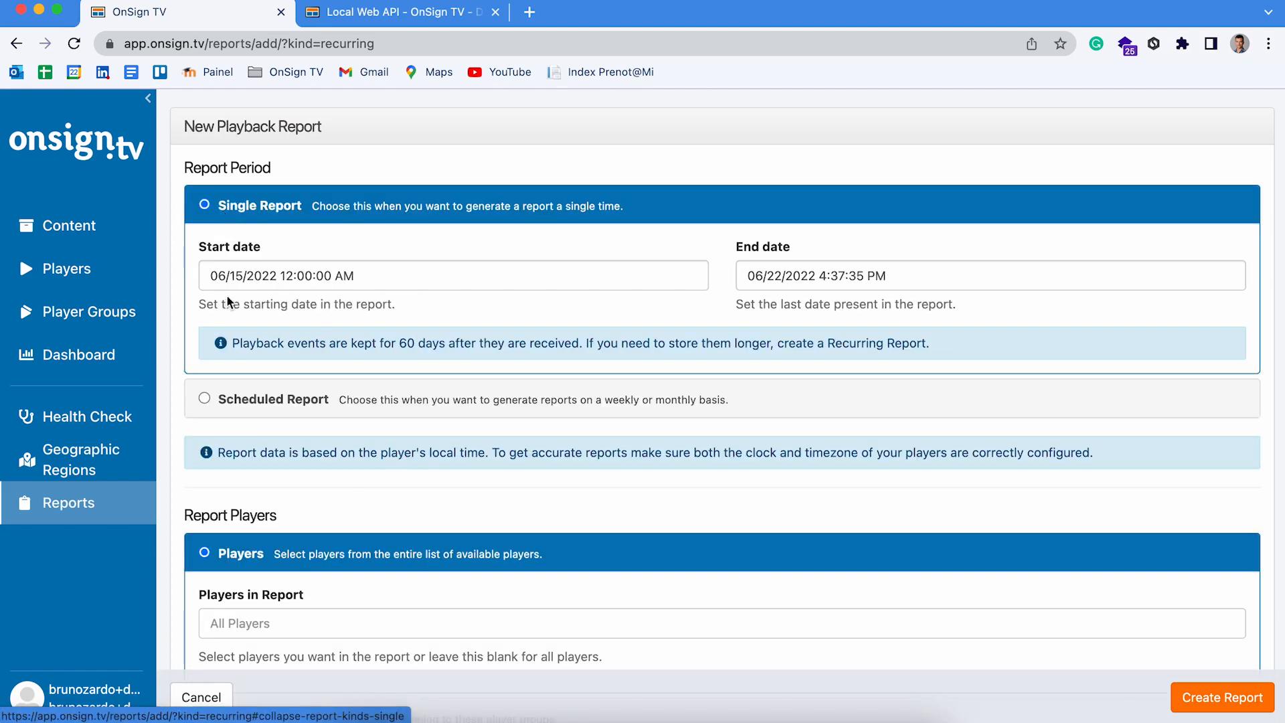
{"action": "left_click", "coordinate": [224, 410]}
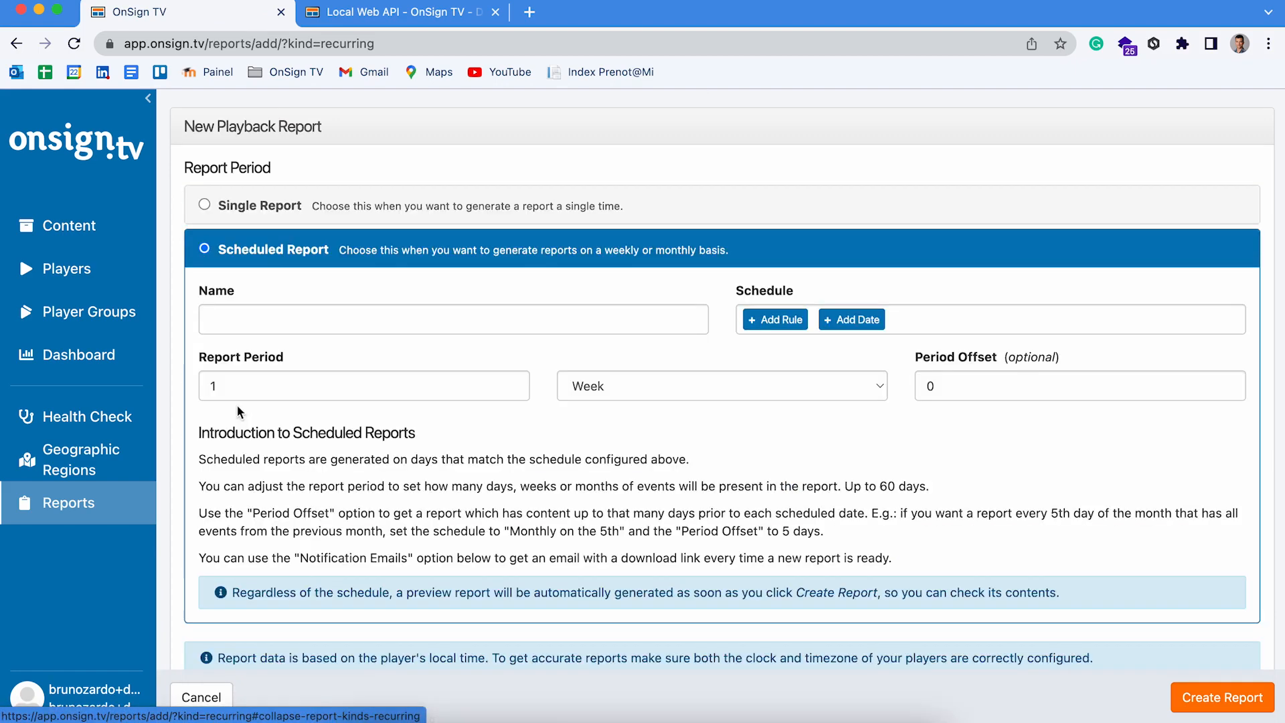
- Name the report "Scheduled Report"
{"action": "left_click", "coordinate": [380, 322]}
{"action": "type", "text": "Scheduked"}
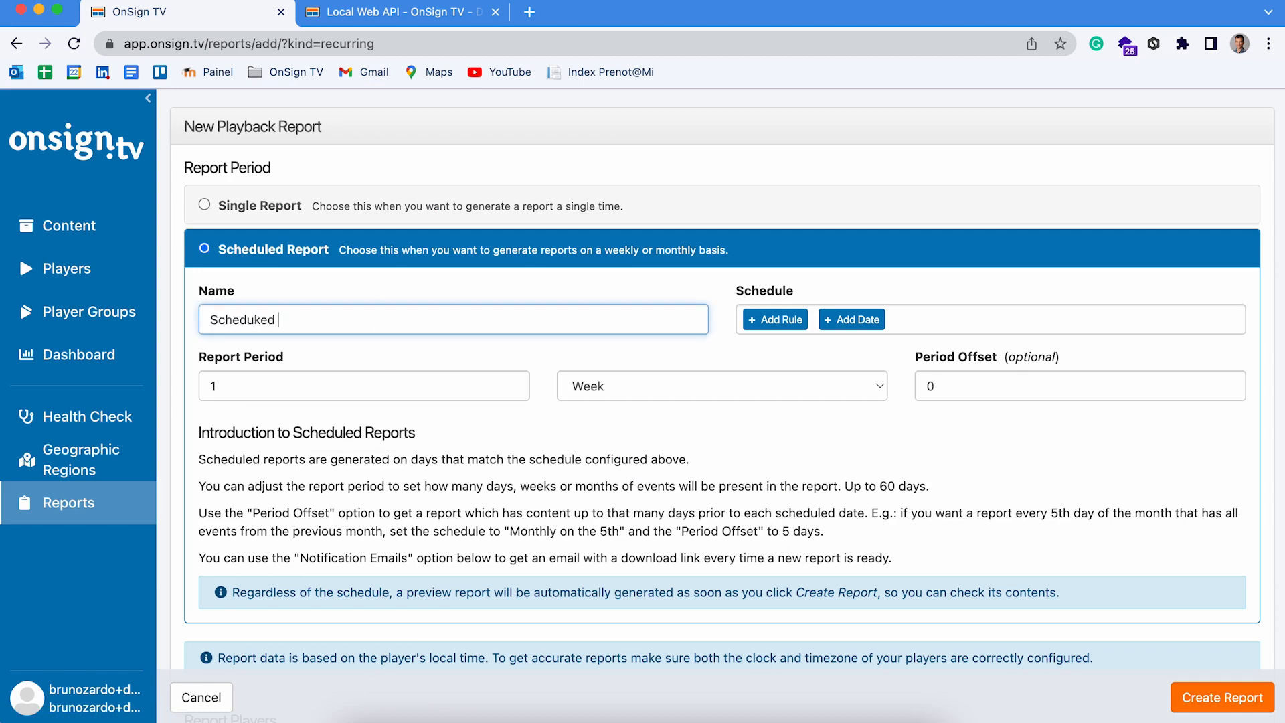
{"action": "key", "text": "BackSpace"}
{"action": "key", "text": "BackSpace"}
{"action": "key", "text": "BackSpace"}
{"action": "type", "text": "led Report"}
- Add a schedule rule that generates the report monthly on day 2
{"action": "left_click", "coordinate": [796, 336]}
{"action": "scroll", "coordinate": [796, 336], "scroll_direction": "down", "scroll_amount": 2}
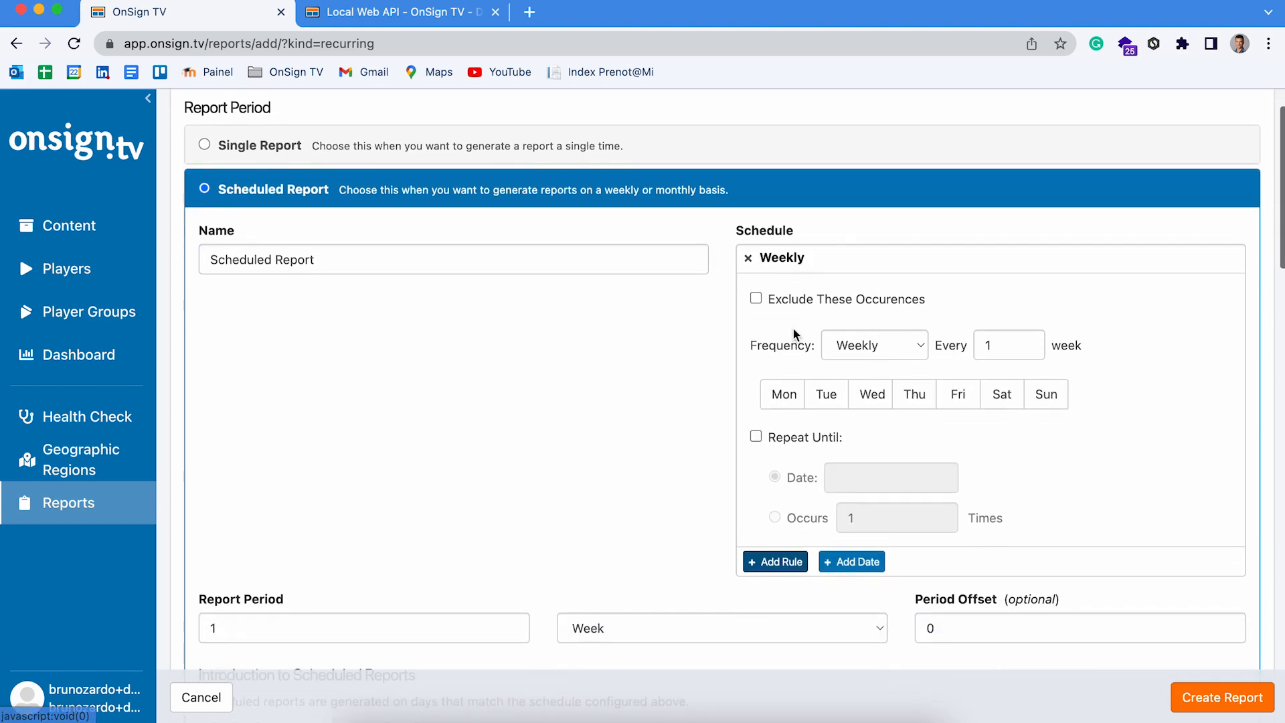
{"action": "left_click", "coordinate": [890, 346]}
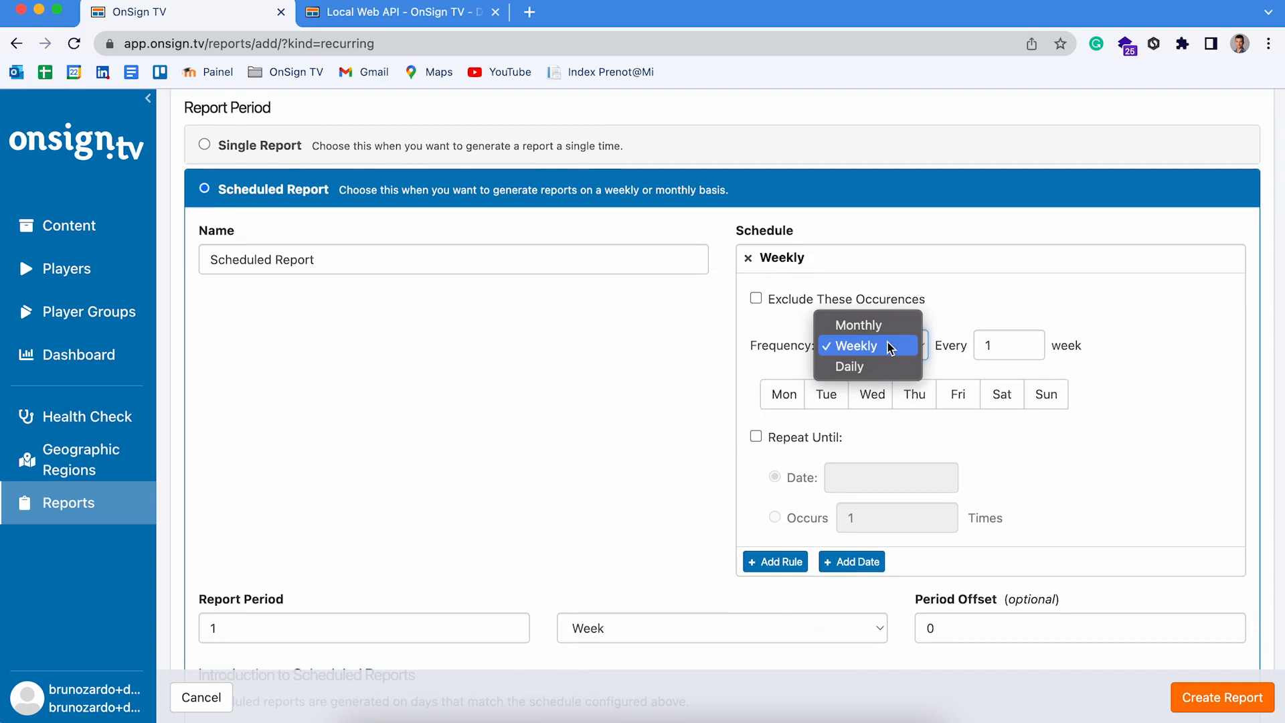
{"action": "left_click", "coordinate": [885, 325]}
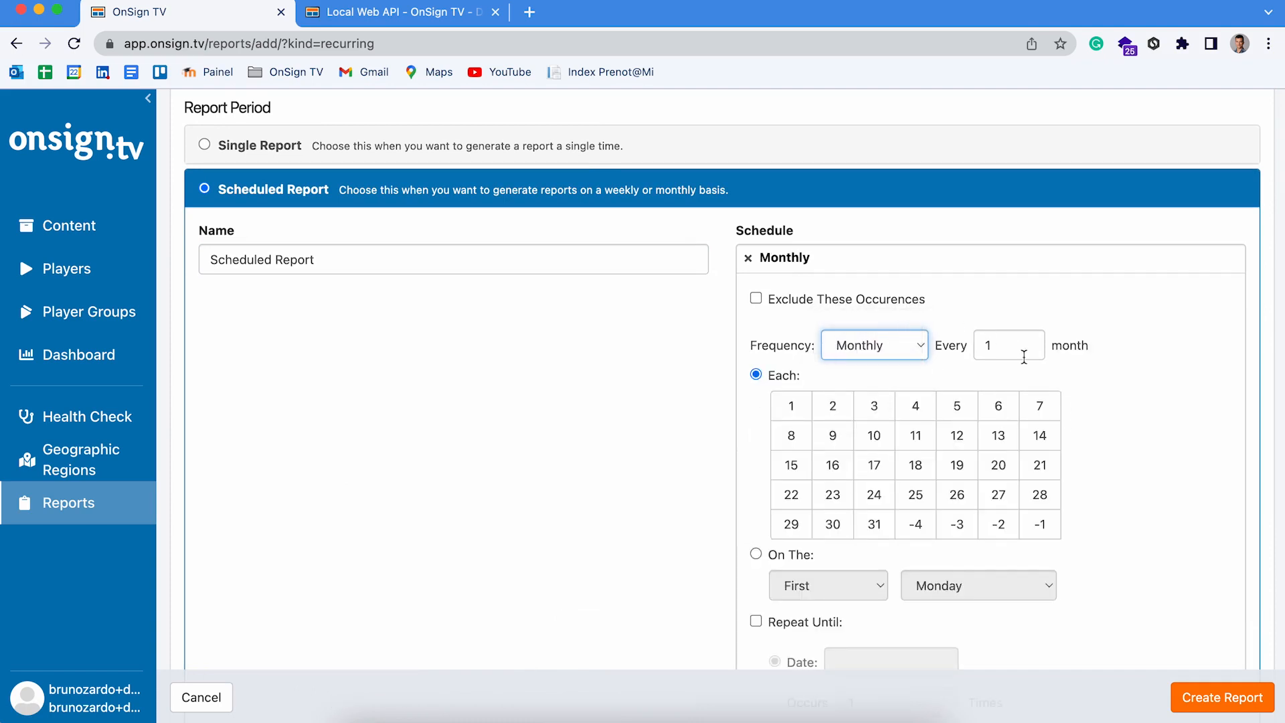
{"action": "scroll", "coordinate": [932, 416], "scroll_direction": "down", "scroll_amount": 1}
{"action": "scroll", "coordinate": [932, 415], "scroll_direction": "down", "scroll_amount": 1}
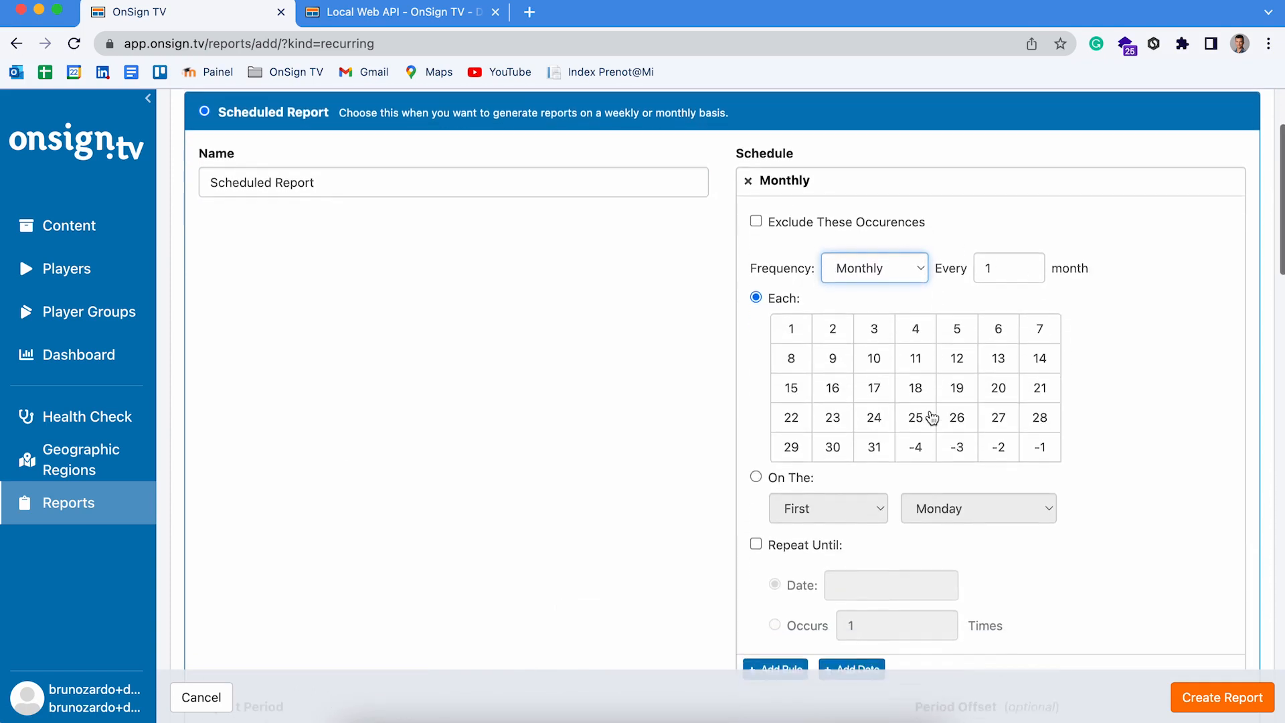
{"action": "left_click", "coordinate": [835, 331]}
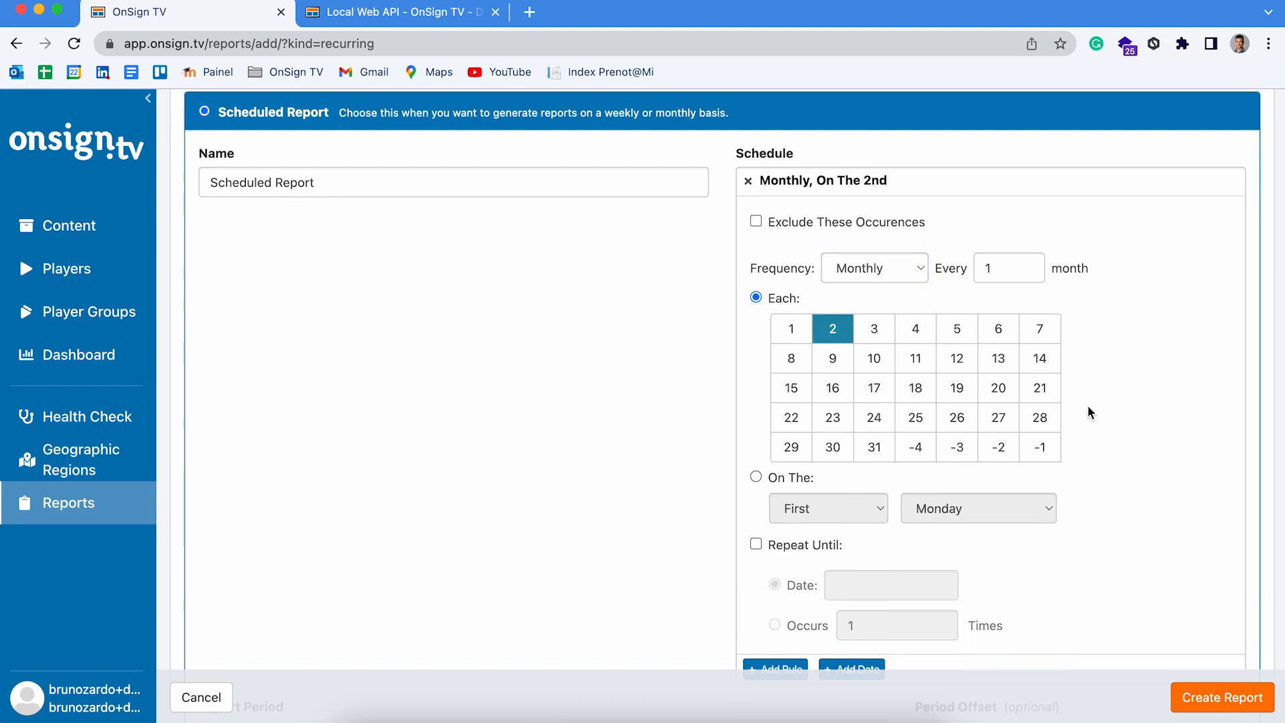
- Set the report period unit to Month so that each report covers 1 month
{"action": "scroll", "coordinate": [1089, 411], "scroll_direction": "down", "scroll_amount": 6}
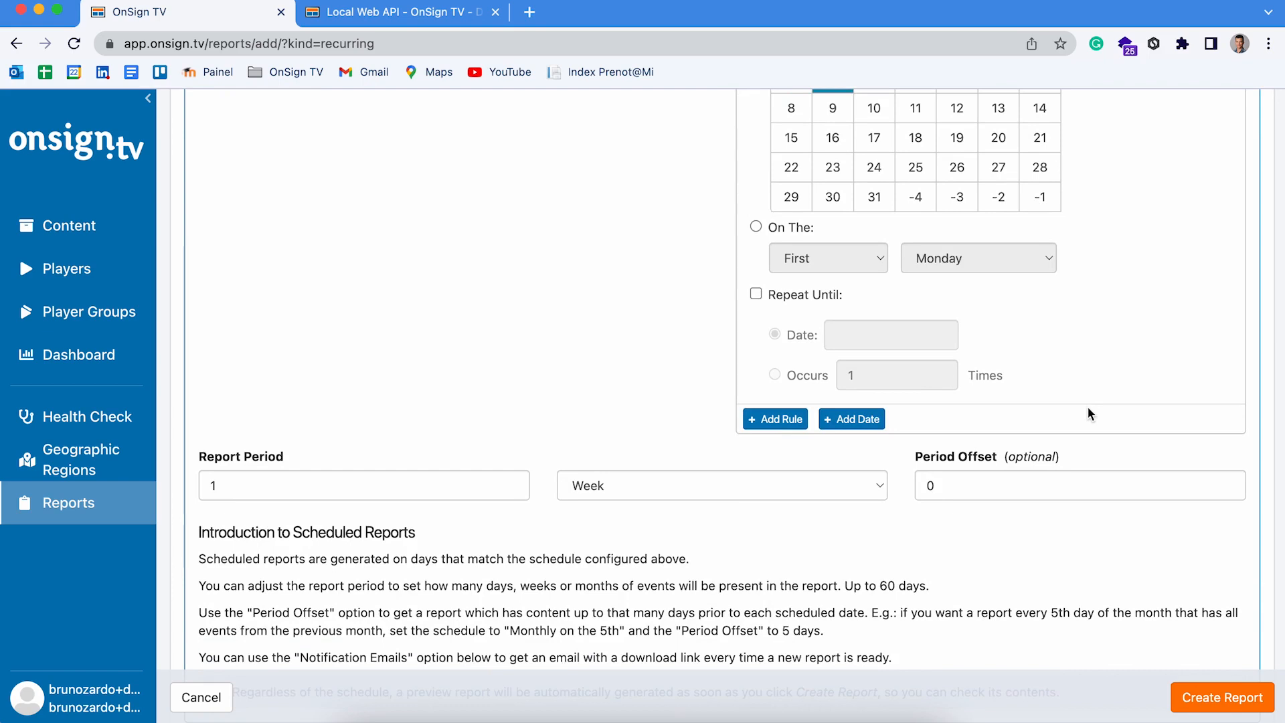
{"action": "scroll", "coordinate": [1087, 409], "scroll_direction": "up", "scroll_amount": 1}
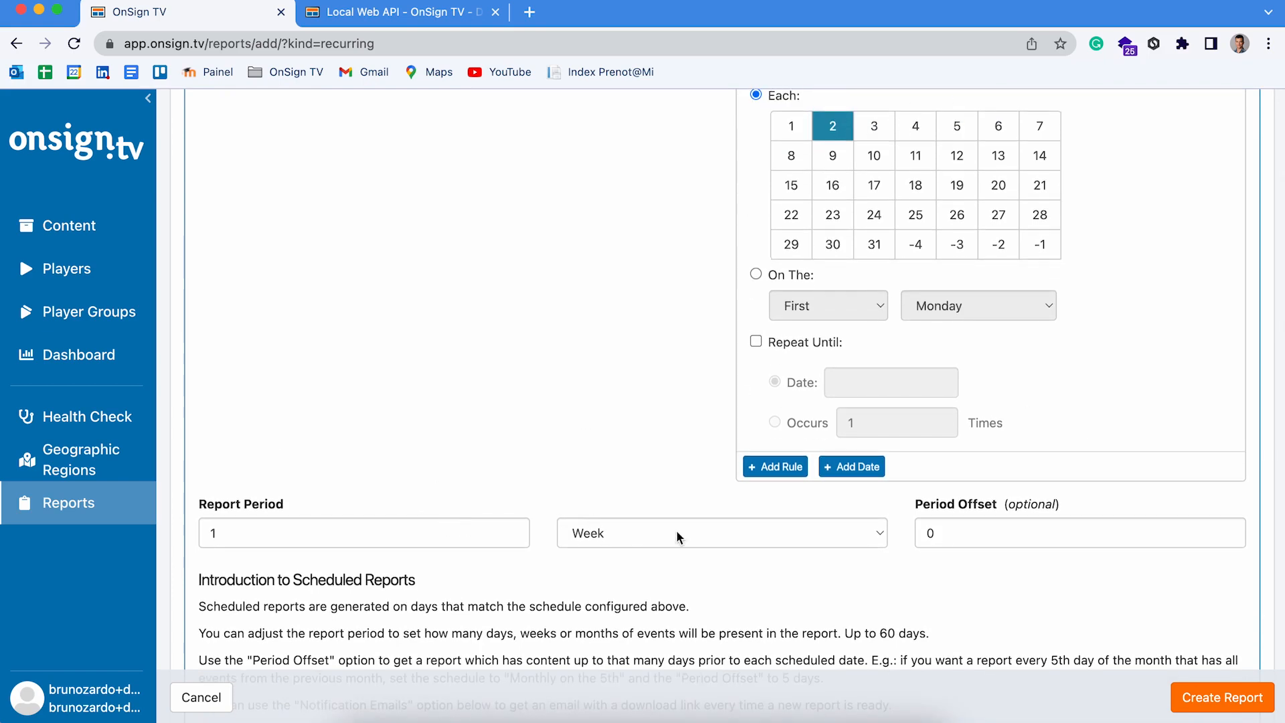
{"action": "scroll", "coordinate": [866, 250], "scroll_direction": "up", "scroll_amount": 2}
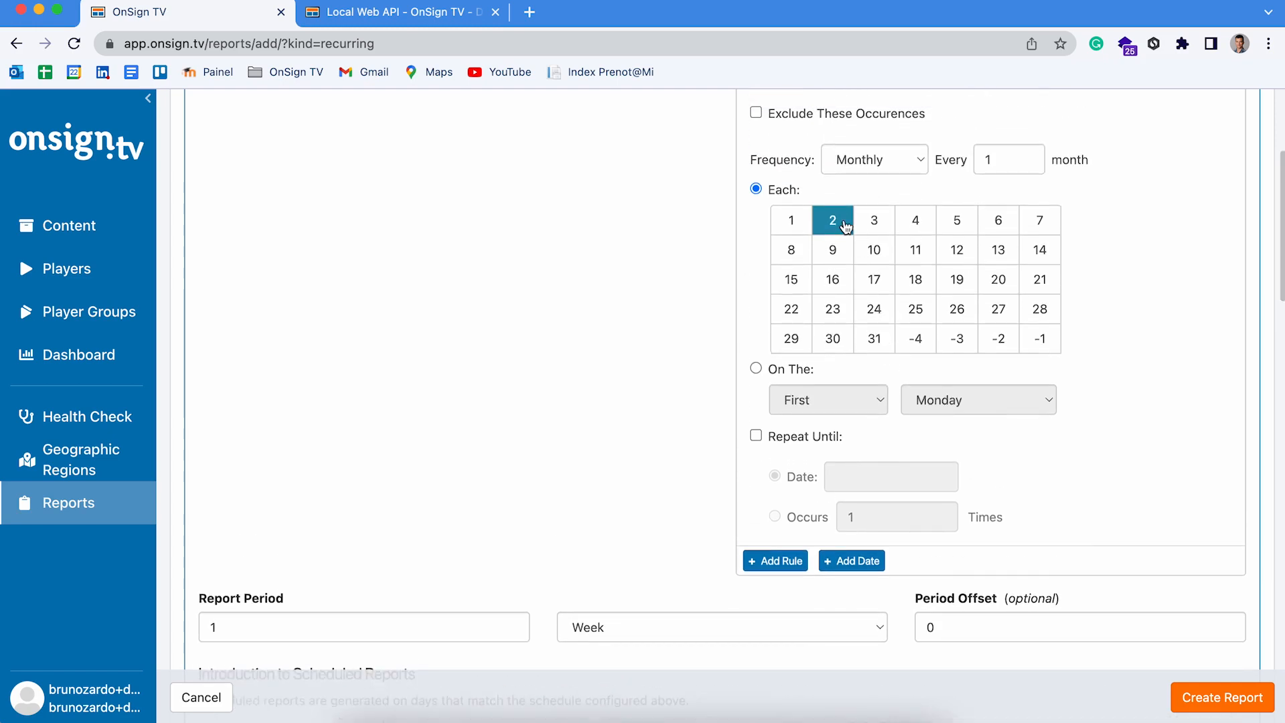
{"action": "scroll", "coordinate": [637, 560], "scroll_direction": "down", "scroll_amount": 2}
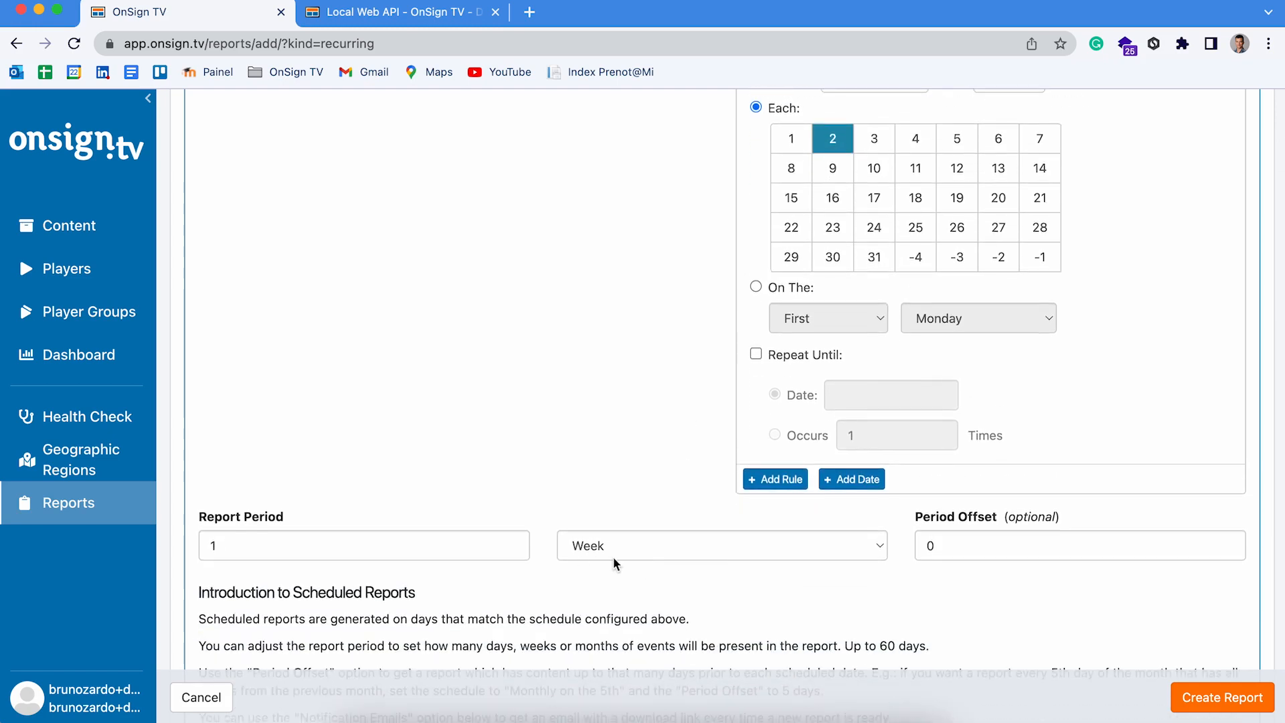
{"action": "left_click", "coordinate": [649, 545]}
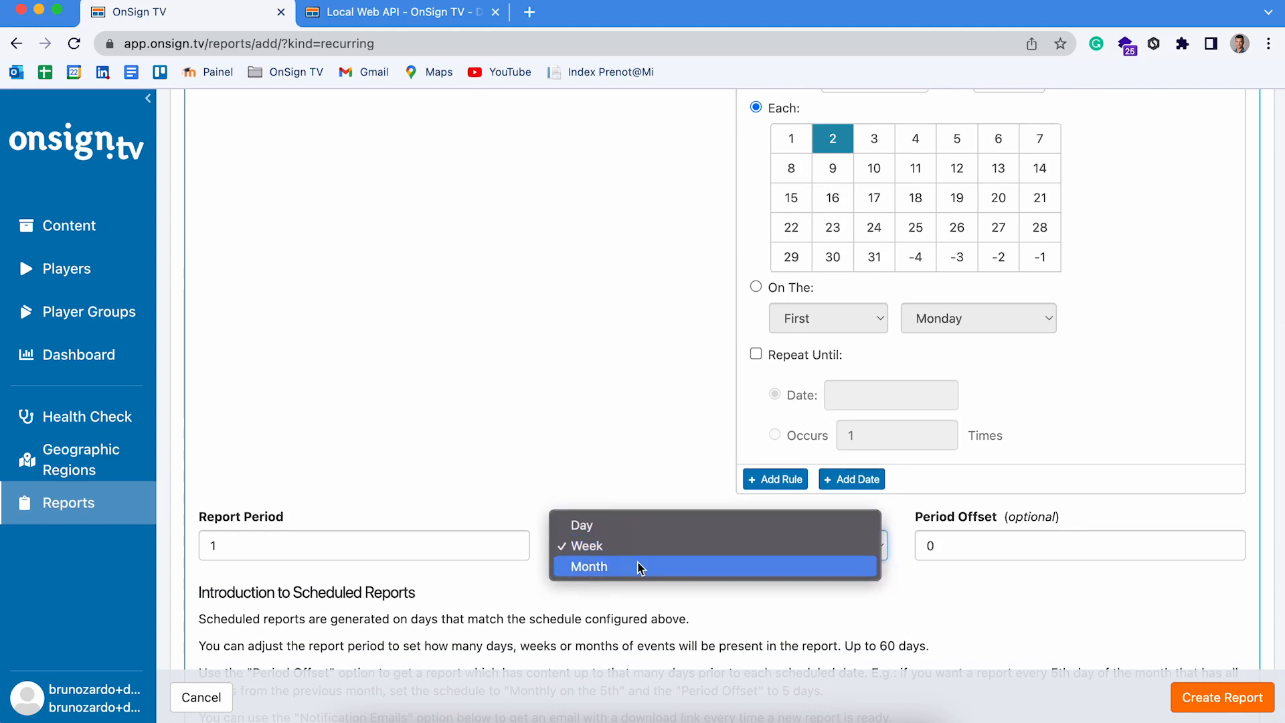
{"action": "left_click", "coordinate": [640, 565]}
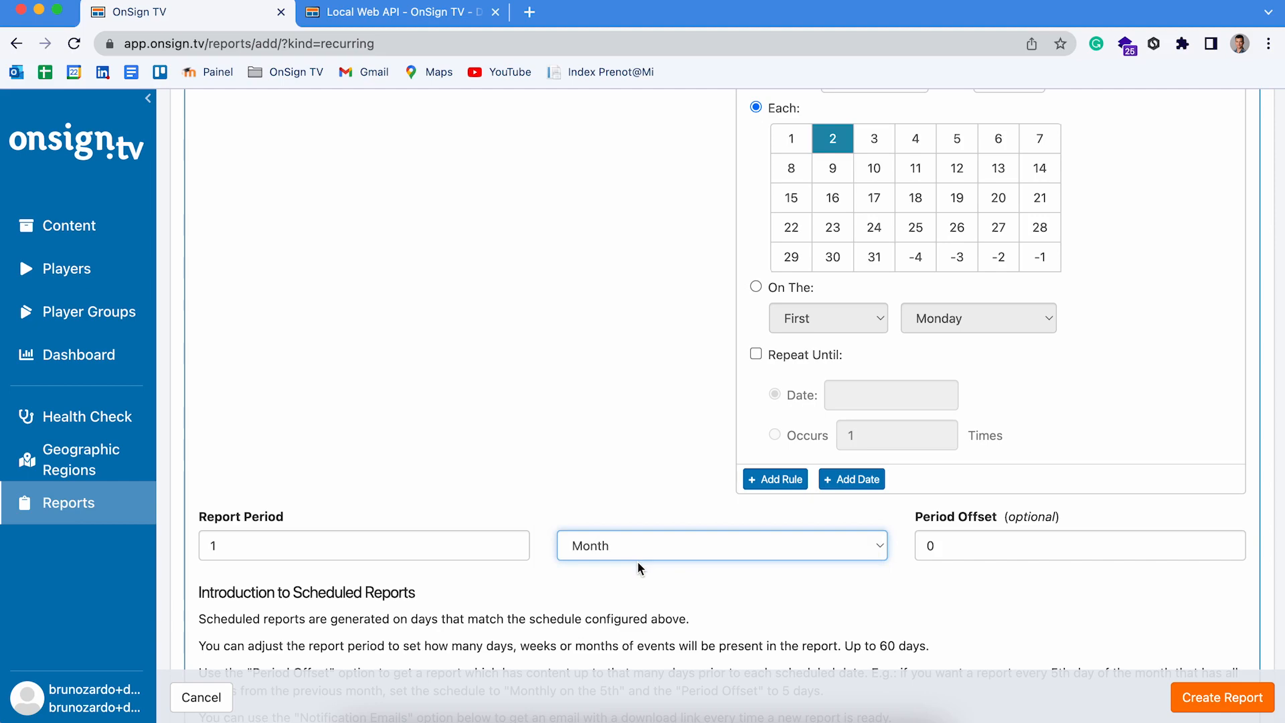
- Check the monthly schedule against the report period and set the period offset to 1
{"action": "scroll", "coordinate": [875, 611], "scroll_direction": "up", "scroll_amount": 3}
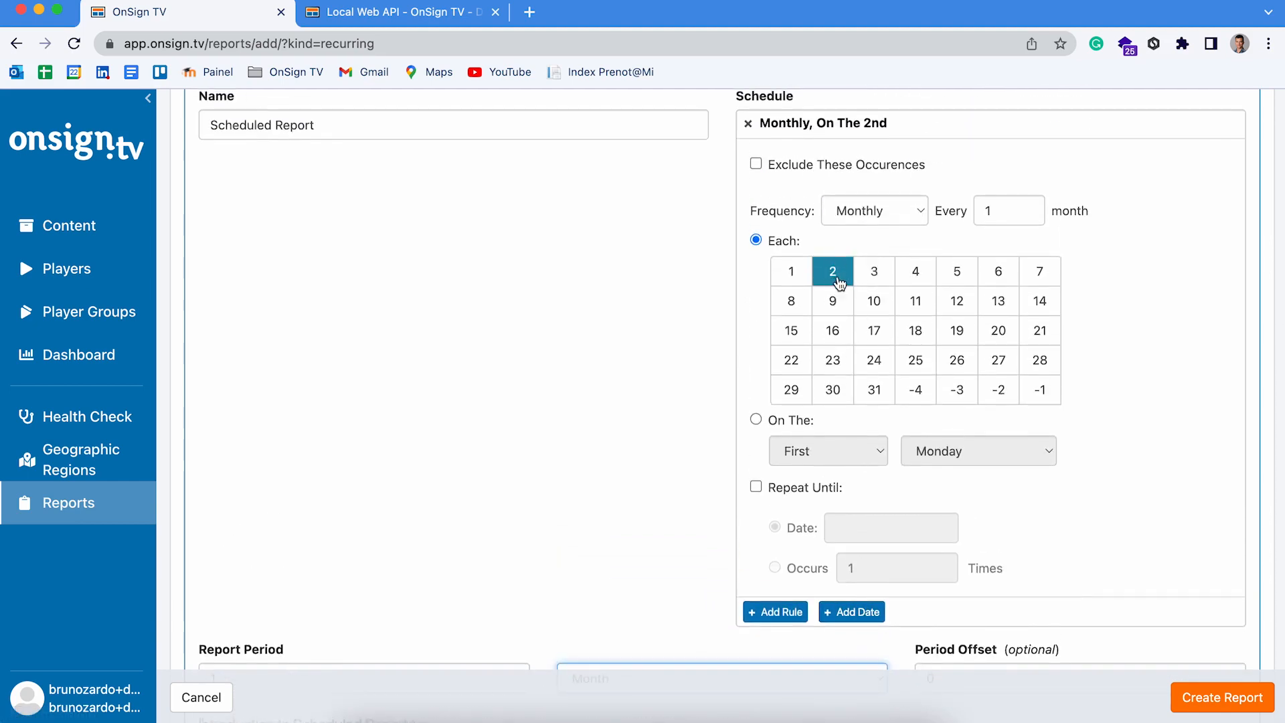
{"action": "scroll", "coordinate": [839, 281], "scroll_direction": "down", "scroll_amount": 3}
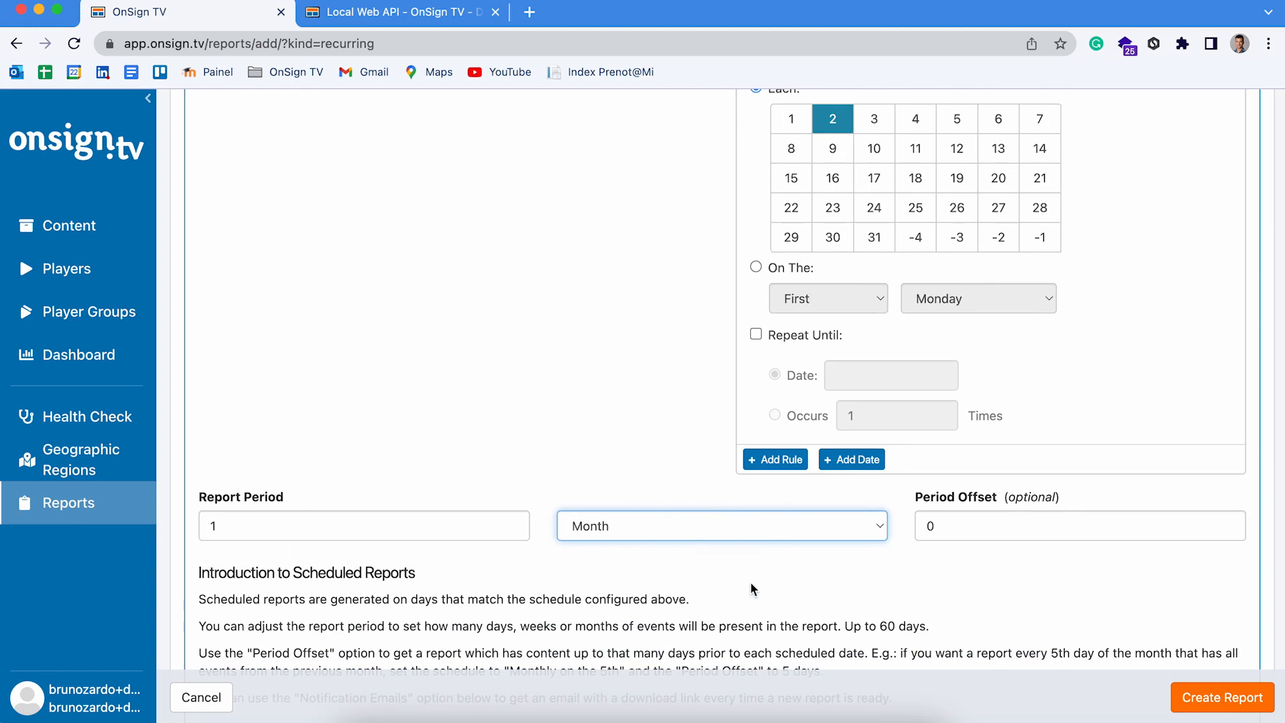
{"action": "scroll", "coordinate": [906, 584], "scroll_direction": "down", "scroll_amount": 2}
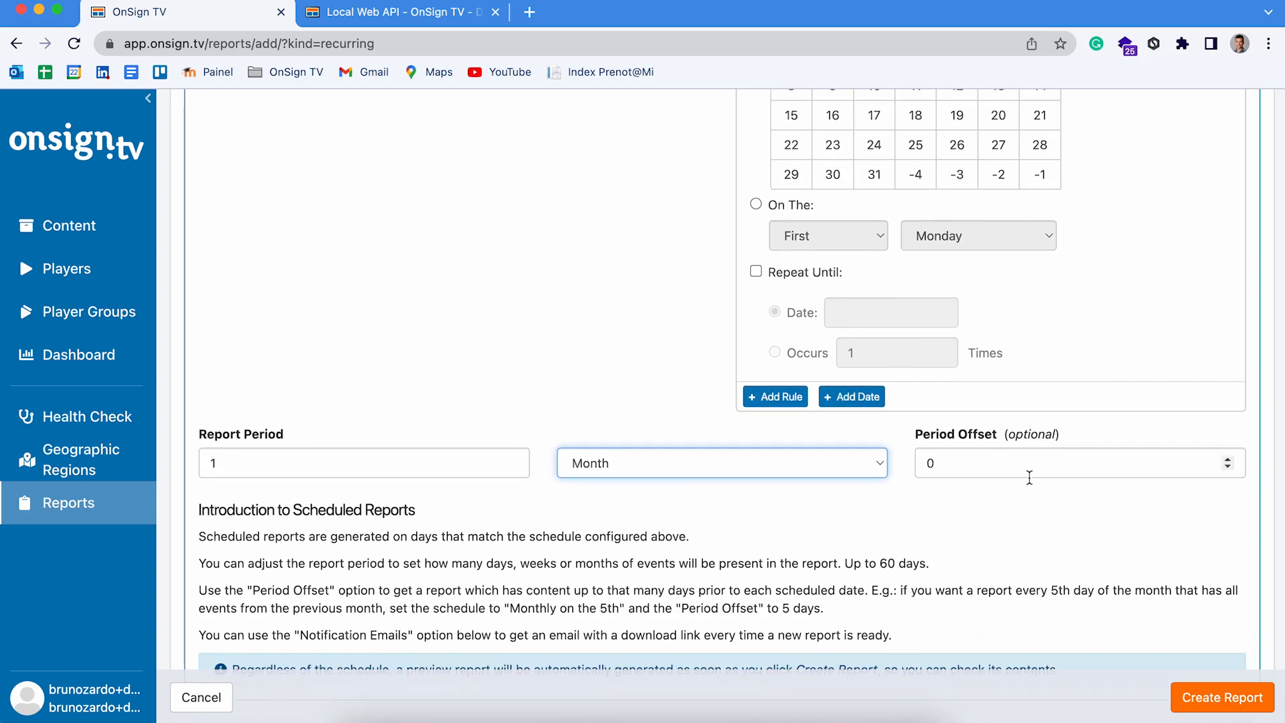
{"action": "left_click", "coordinate": [1055, 458]}
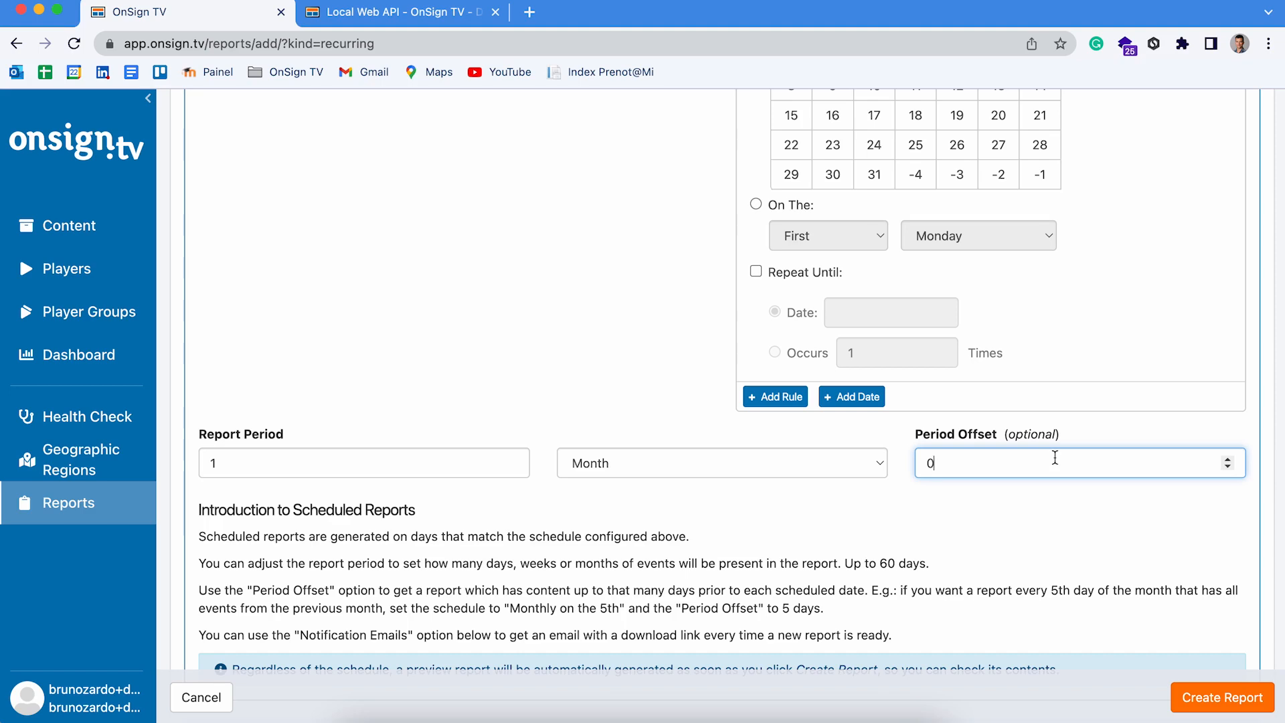
{"action": "scroll", "coordinate": [1053, 480], "scroll_direction": "up", "scroll_amount": 2}
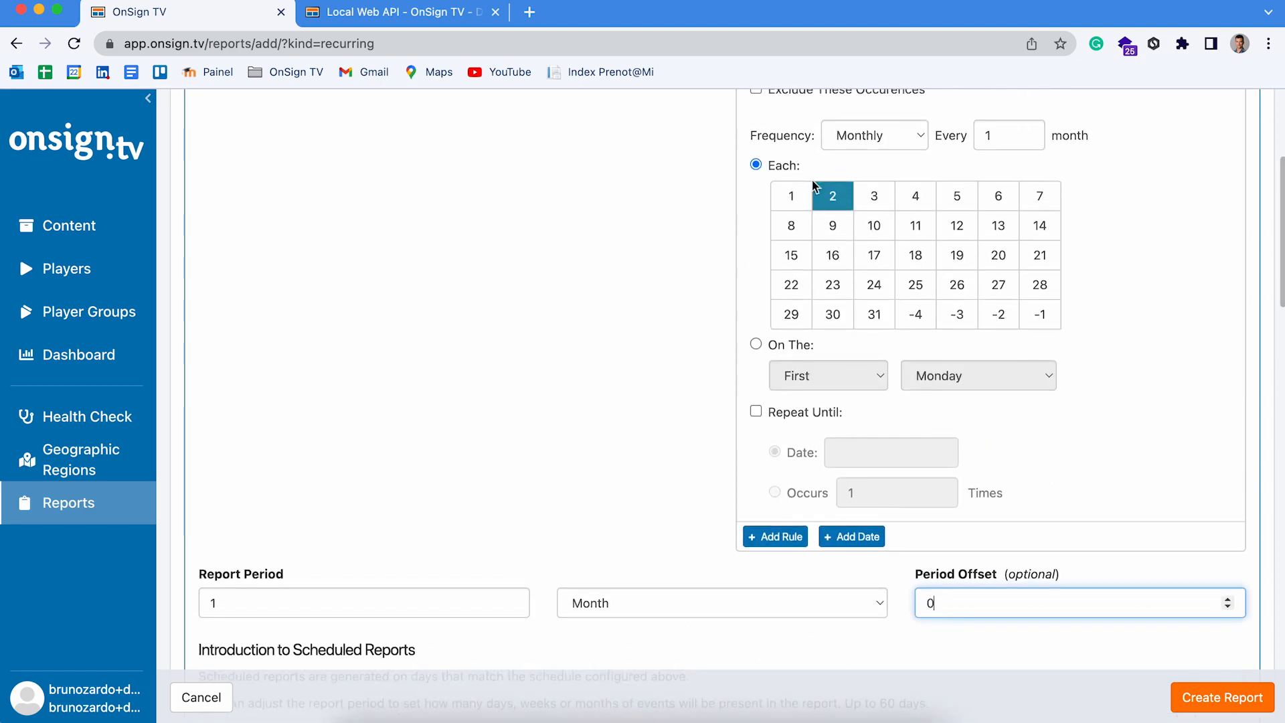
{"action": "scroll", "coordinate": [833, 331], "scroll_direction": "up", "scroll_amount": 2}
{"action": "scroll", "coordinate": [840, 327], "scroll_direction": "down", "scroll_amount": 2}
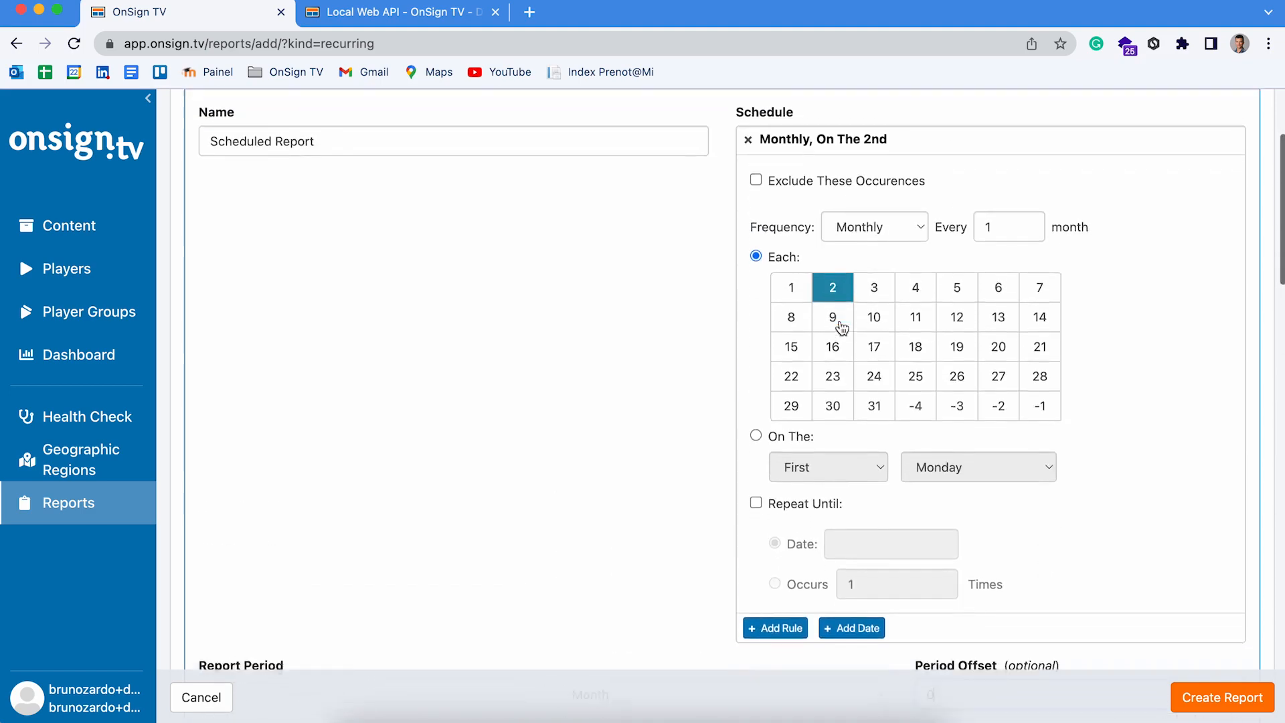
{"action": "scroll", "coordinate": [841, 327], "scroll_direction": "up", "scroll_amount": 2}
{"action": "scroll", "coordinate": [840, 326], "scroll_direction": "down", "scroll_amount": 2}
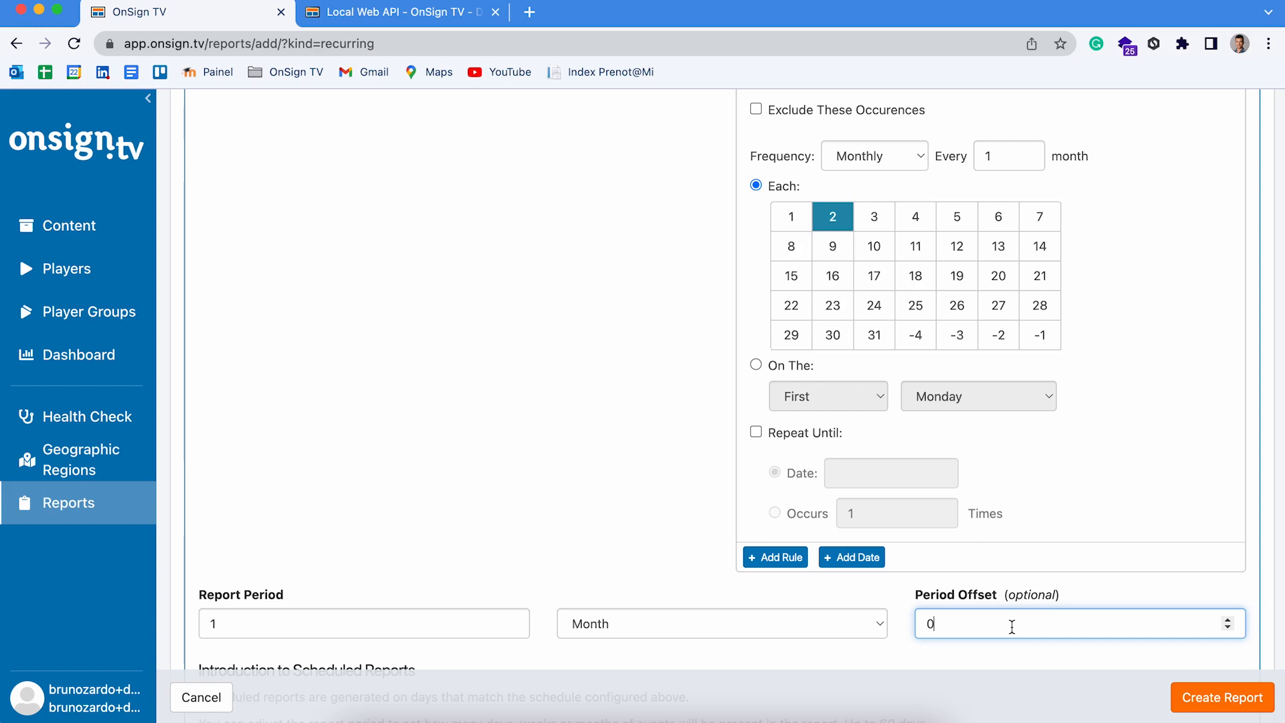
{"action": "key", "text": "BackSpace"}
{"action": "type", "text": "1"}
- Switch the report's player selection to Player Groups, leaving the group field blank to include all players
{"action": "scroll", "coordinate": [873, 224], "scroll_direction": "down", "scroll_amount": 4}
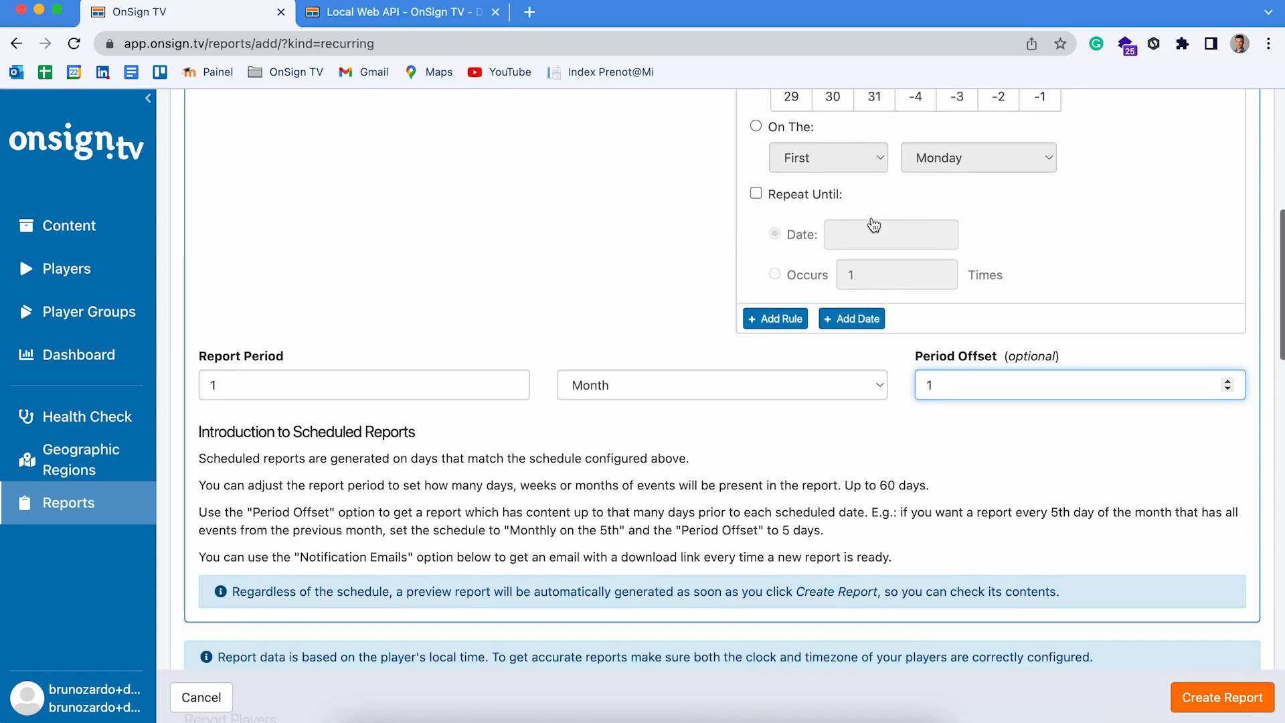
{"action": "scroll", "coordinate": [873, 224], "scroll_direction": "down", "scroll_amount": 6}
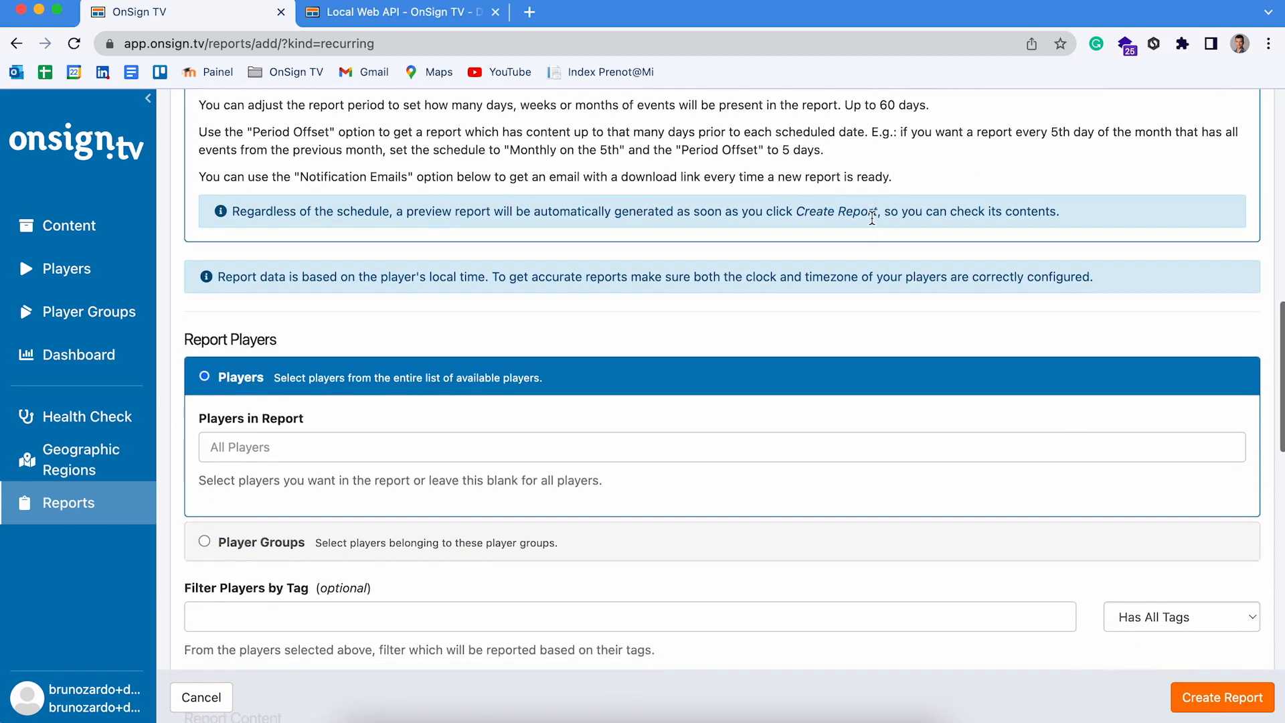
{"action": "scroll", "coordinate": [871, 217], "scroll_direction": "down", "scroll_amount": 2}
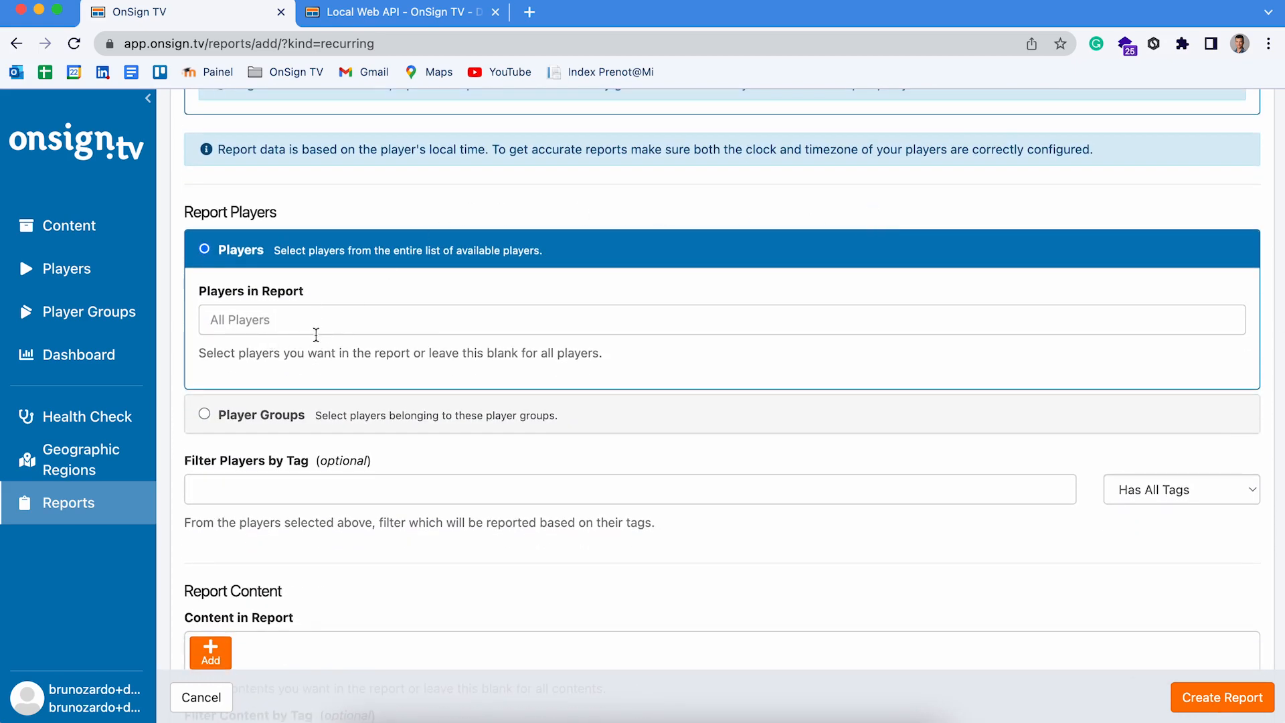
{"action": "scroll", "coordinate": [359, 371], "scroll_direction": "down", "scroll_amount": 2}
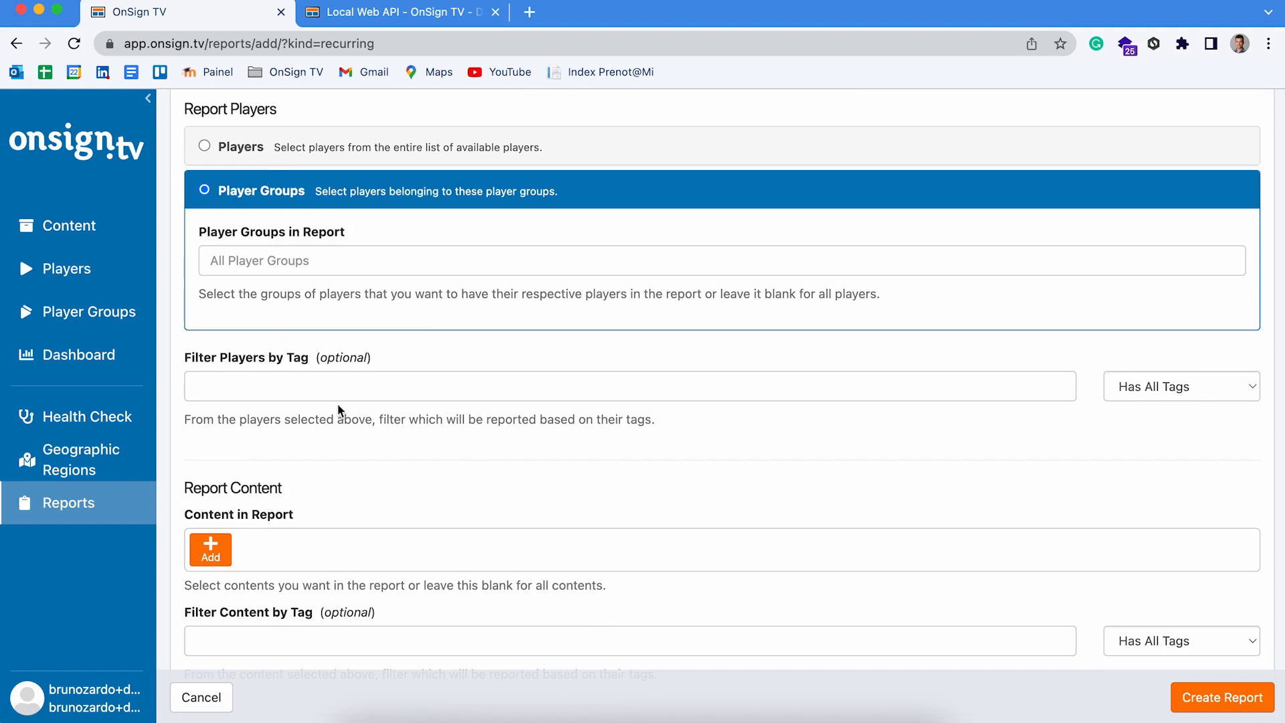
{"action": "scroll", "coordinate": [392, 413], "scroll_direction": "down", "scroll_amount": 1}
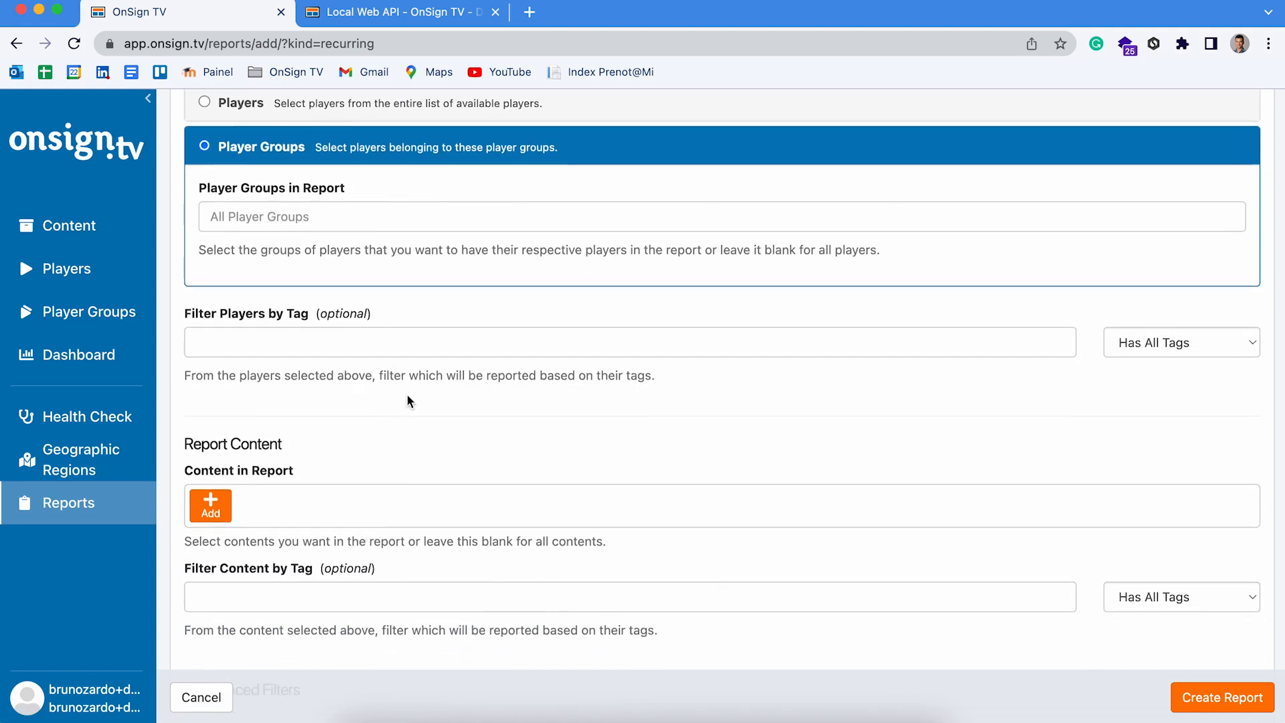
- Add the Campanha Demonstração campaign to the content in the report
{"action": "scroll", "coordinate": [512, 413], "scroll_direction": "down", "scroll_amount": 4}
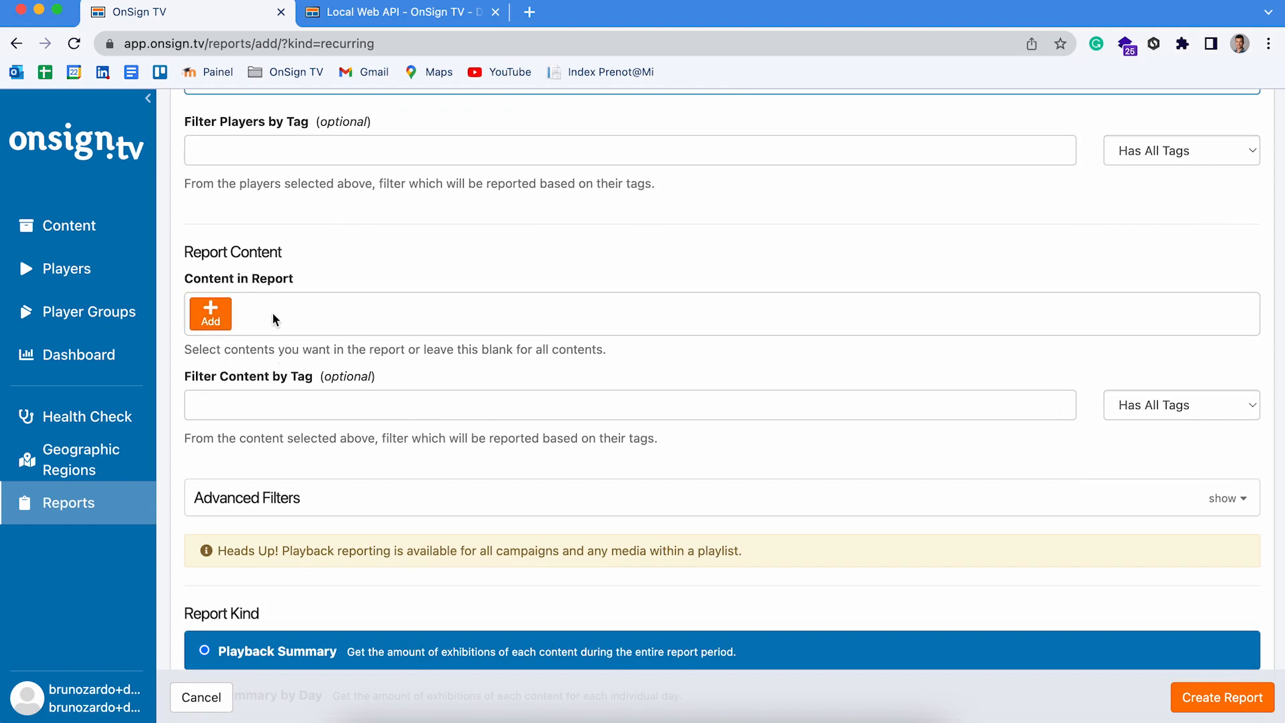
{"action": "left_click", "coordinate": [220, 314]}
{"action": "scroll", "coordinate": [583, 464], "scroll_direction": "down", "scroll_amount": 2}
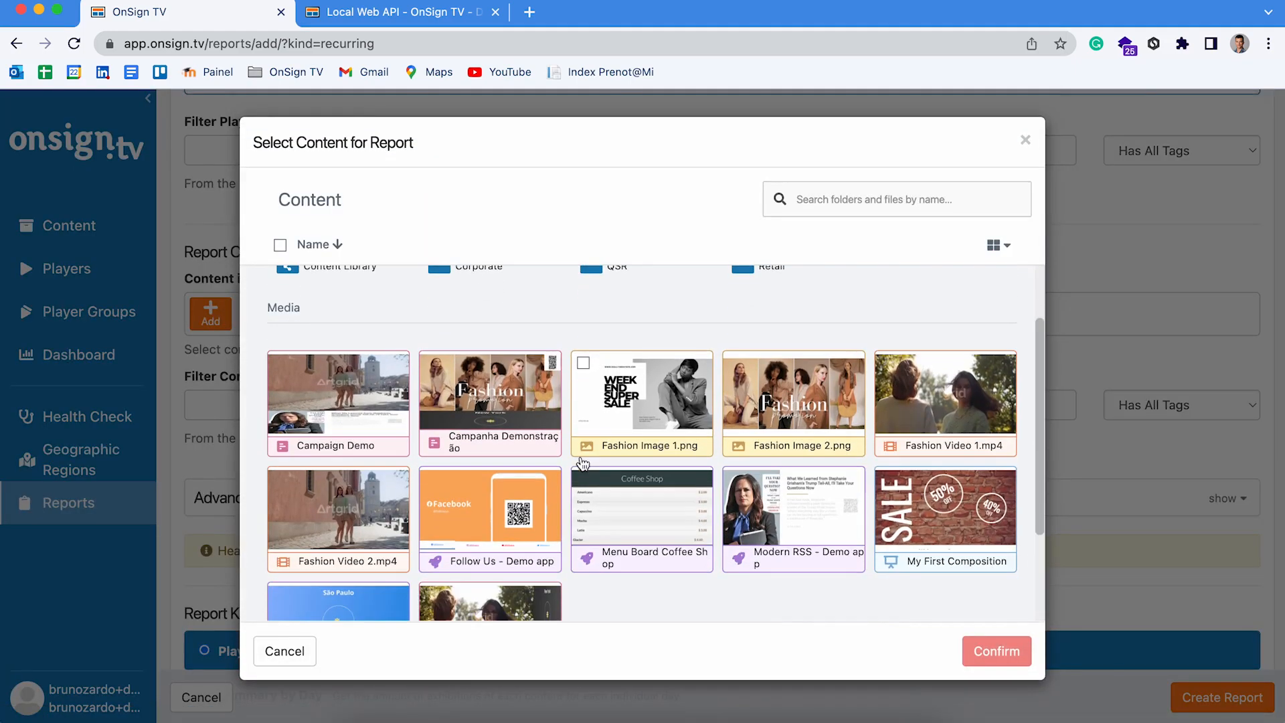
{"action": "left_click", "coordinate": [517, 430]}
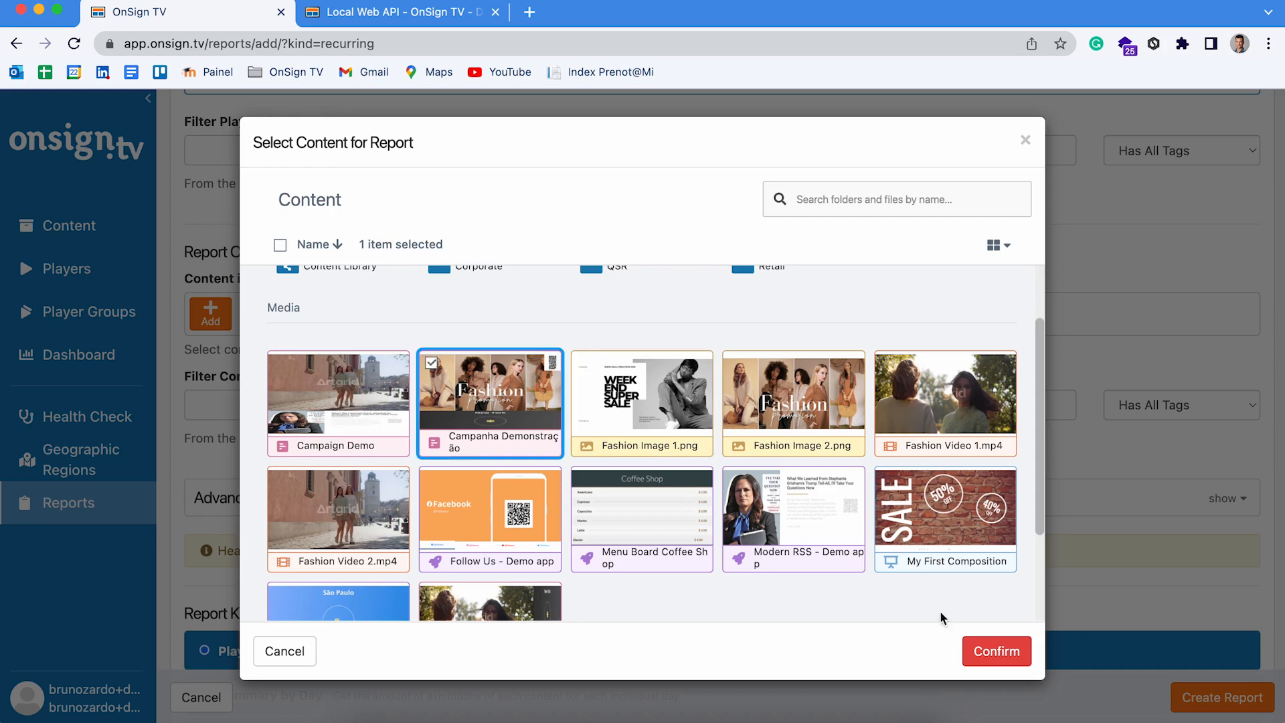
{"action": "left_click", "coordinate": [988, 645]}
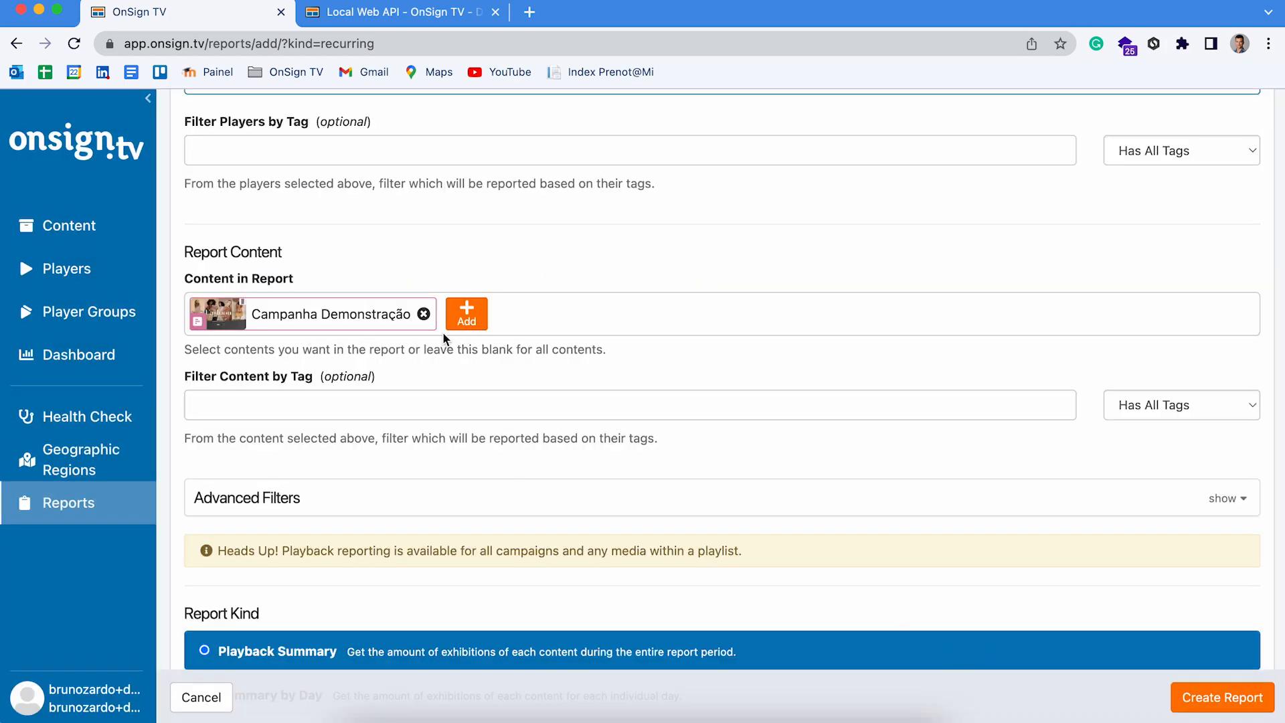
- Expand the report's Advanced Filters and check which content types can be filtered, leaving all content types included
{"action": "scroll", "coordinate": [680, 475], "scroll_direction": "down", "scroll_amount": 3}
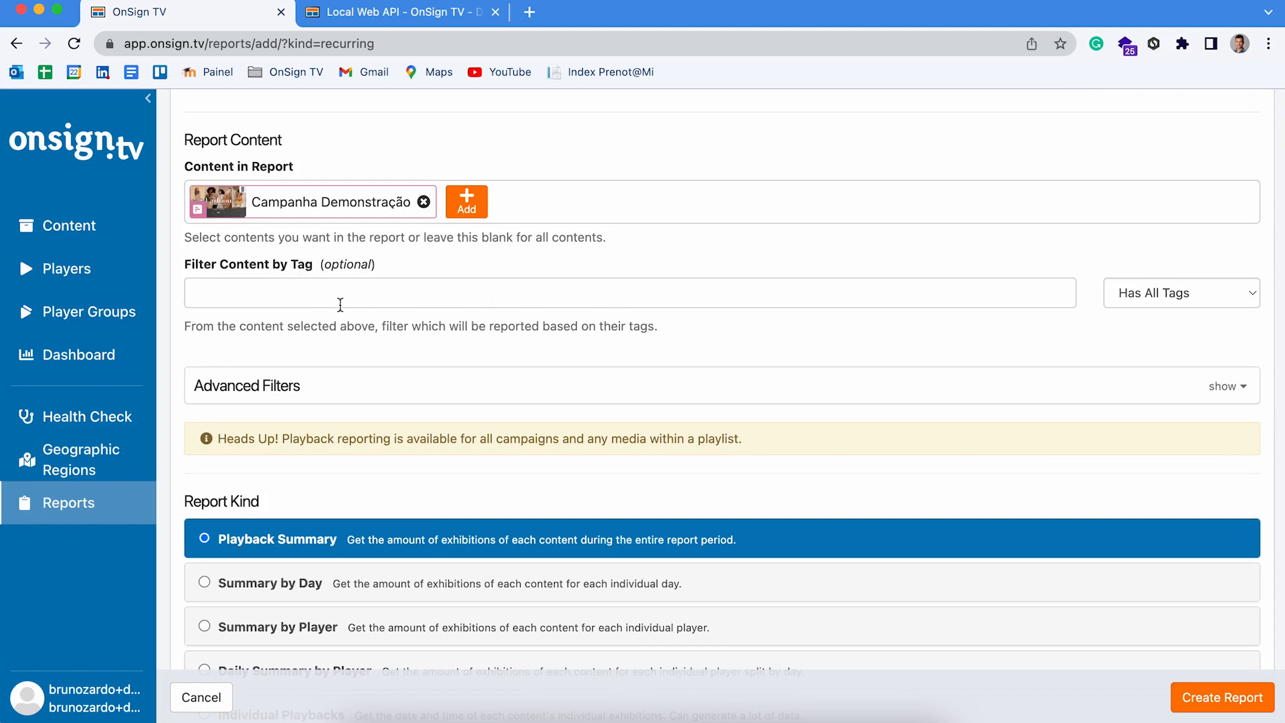
{"action": "scroll", "coordinate": [680, 333], "scroll_direction": "down", "scroll_amount": 3}
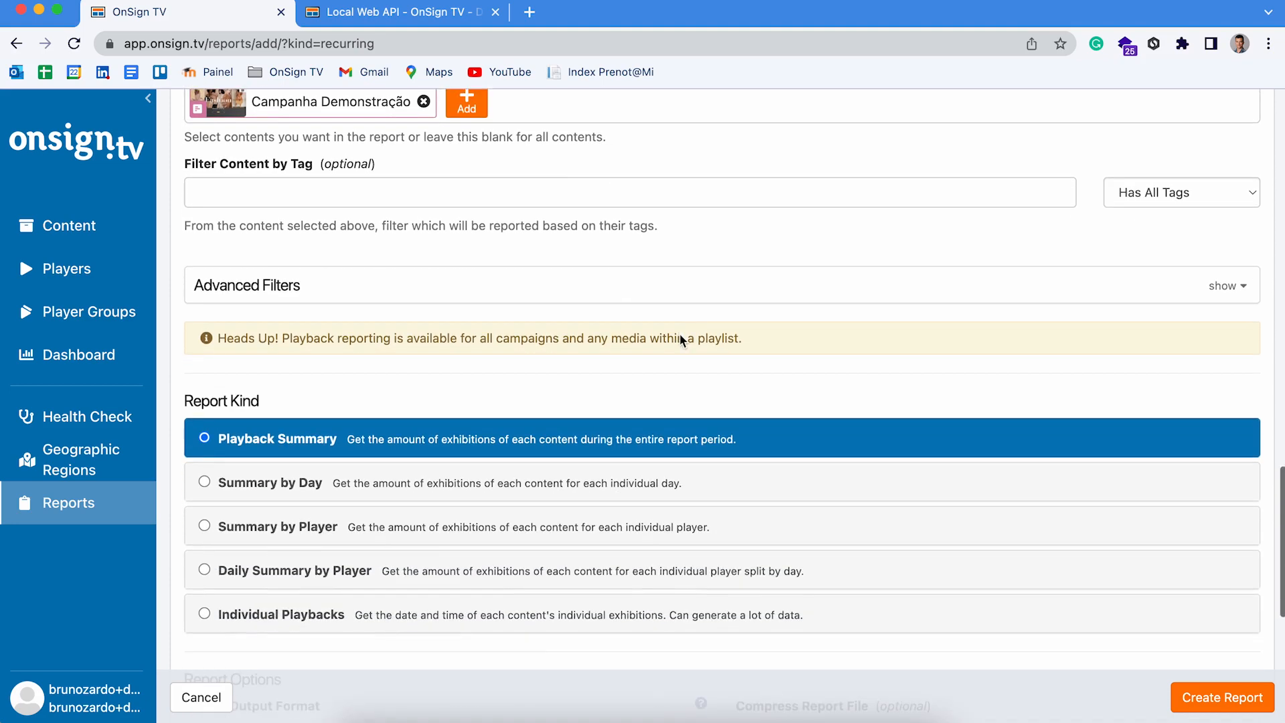
{"action": "left_click", "coordinate": [507, 289]}
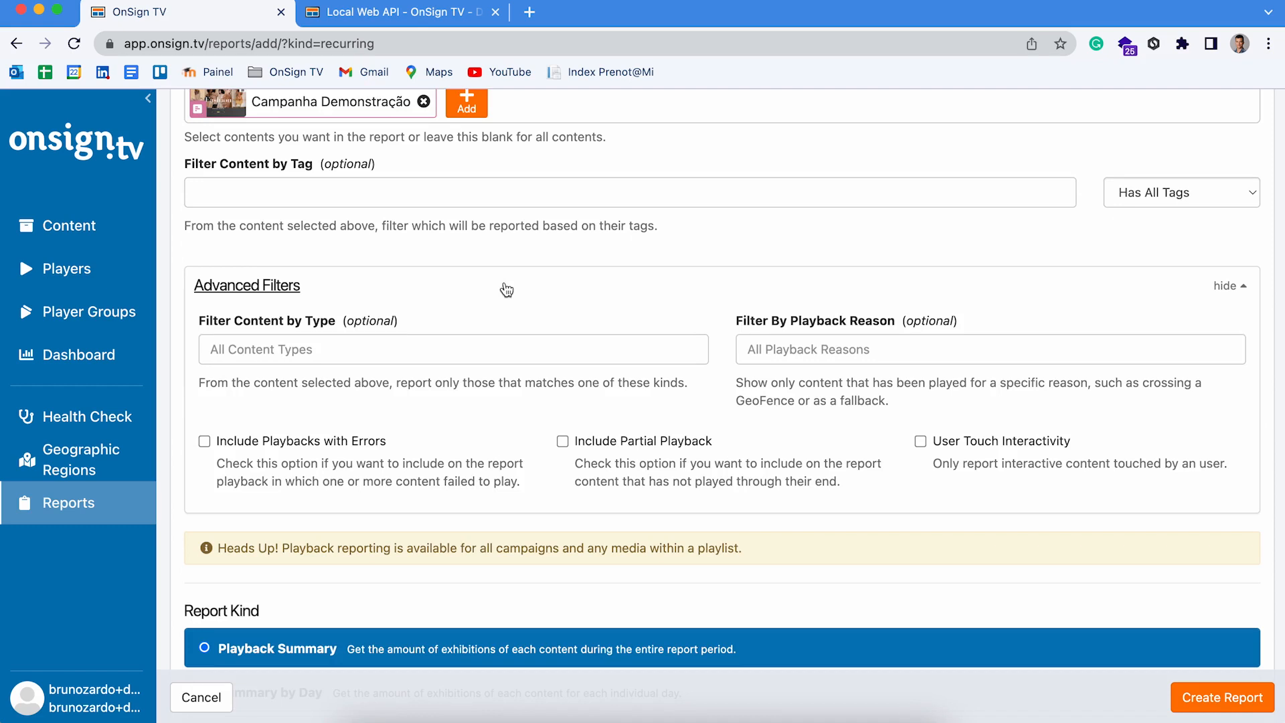
{"action": "left_click", "coordinate": [309, 351]}
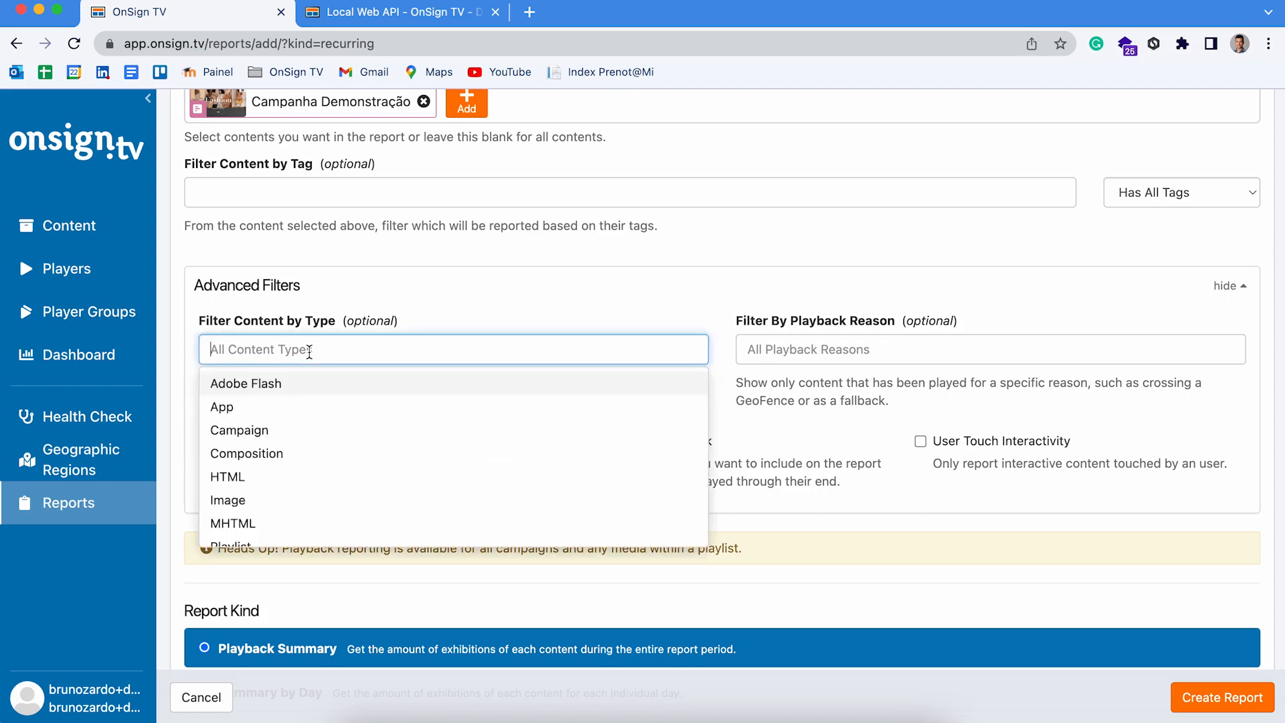
{"action": "left_click", "coordinate": [468, 288]}
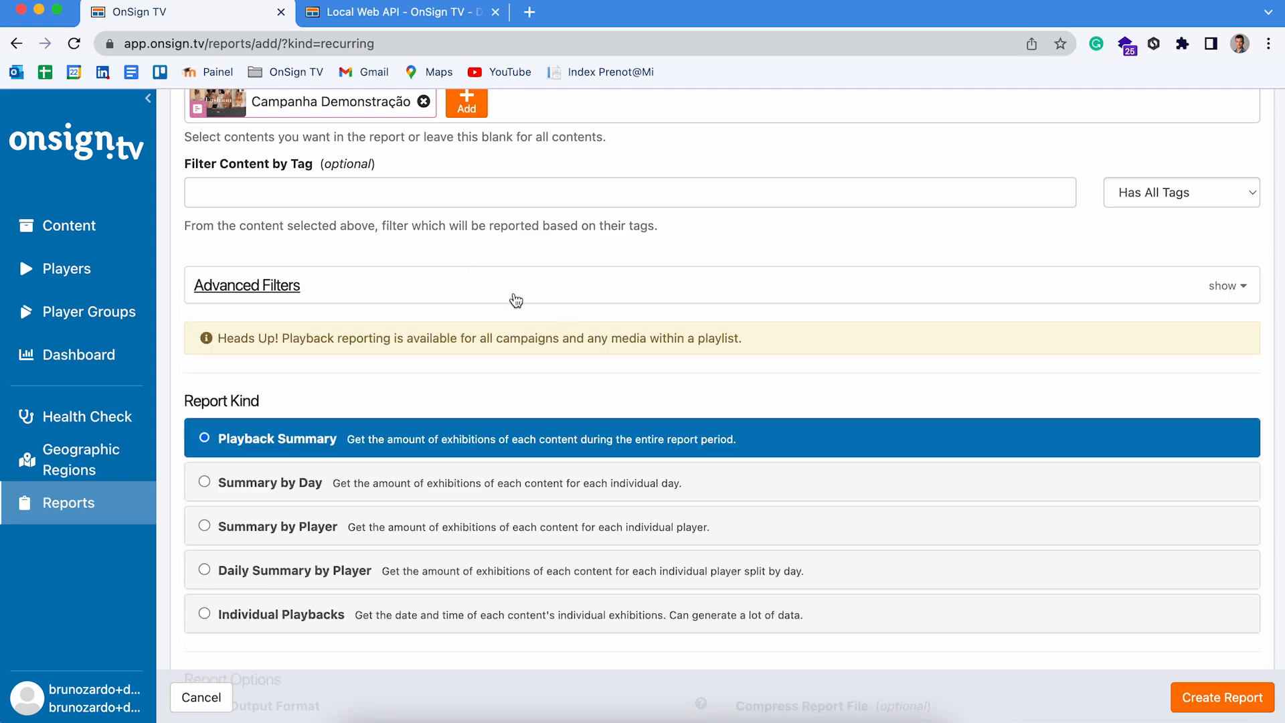
{"action": "left_click", "coordinate": [582, 298]}
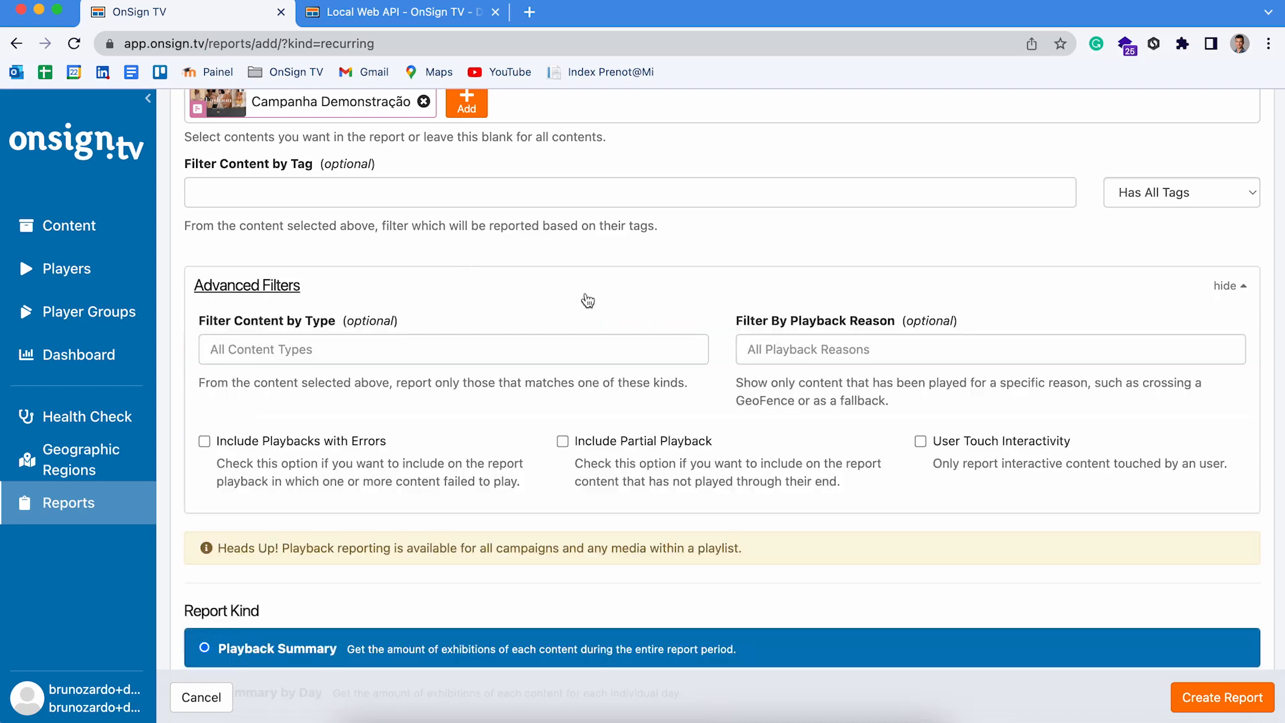
- Review the available playback reasons in the advanced filters without choosing one
{"action": "left_click", "coordinate": [946, 356]}
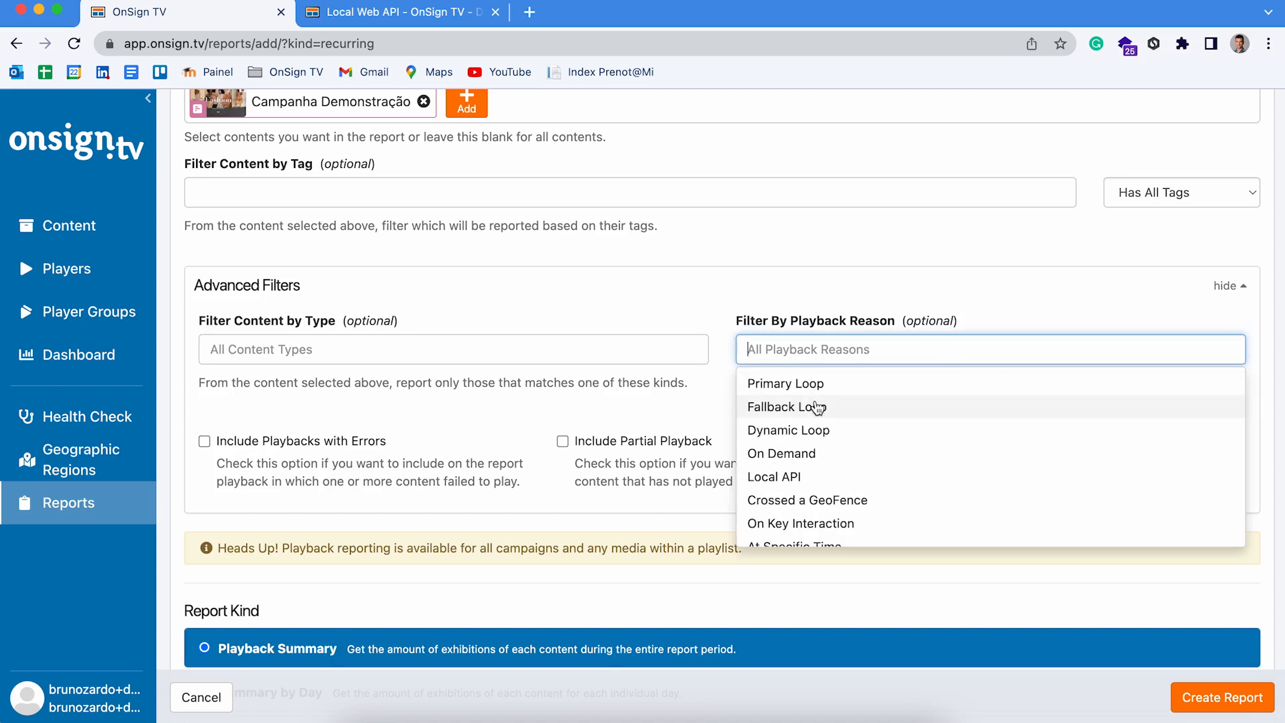
{"action": "scroll", "coordinate": [890, 480], "scroll_direction": "down", "scroll_amount": 3}
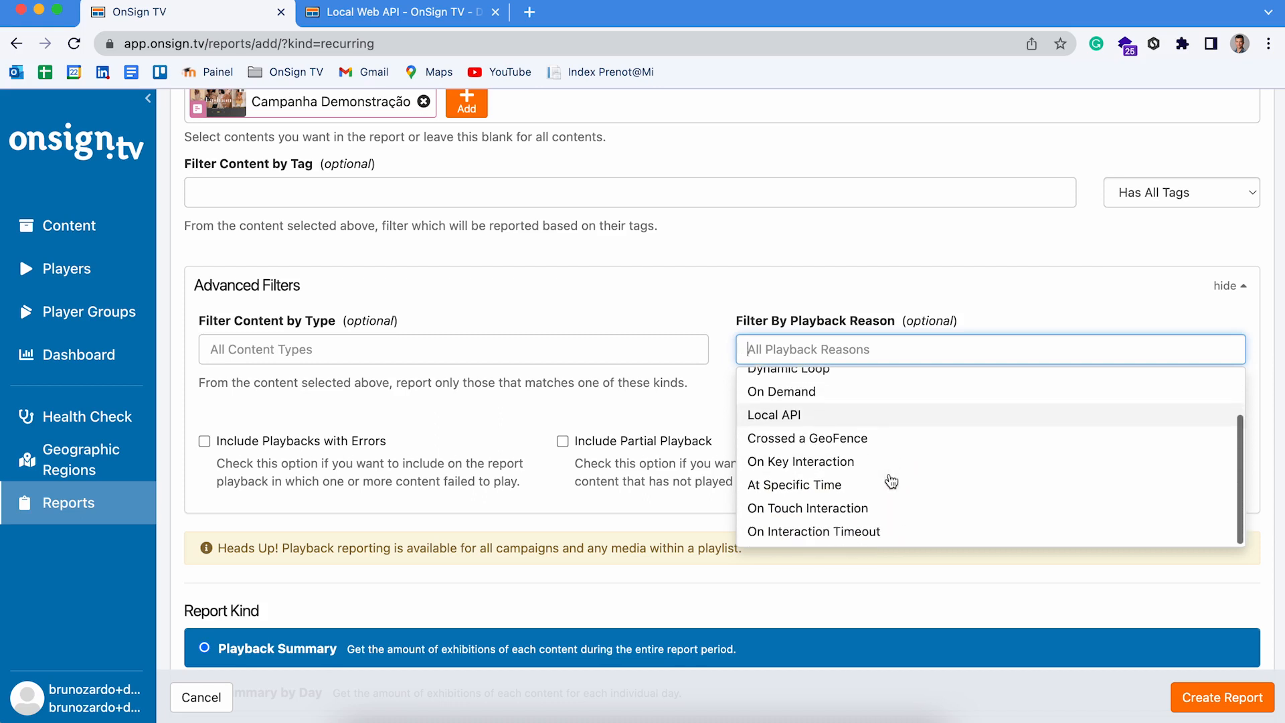
{"action": "scroll", "coordinate": [890, 480], "scroll_direction": "up", "scroll_amount": 2}
{"action": "scroll", "coordinate": [826, 483], "scroll_direction": "down", "scroll_amount": 1}
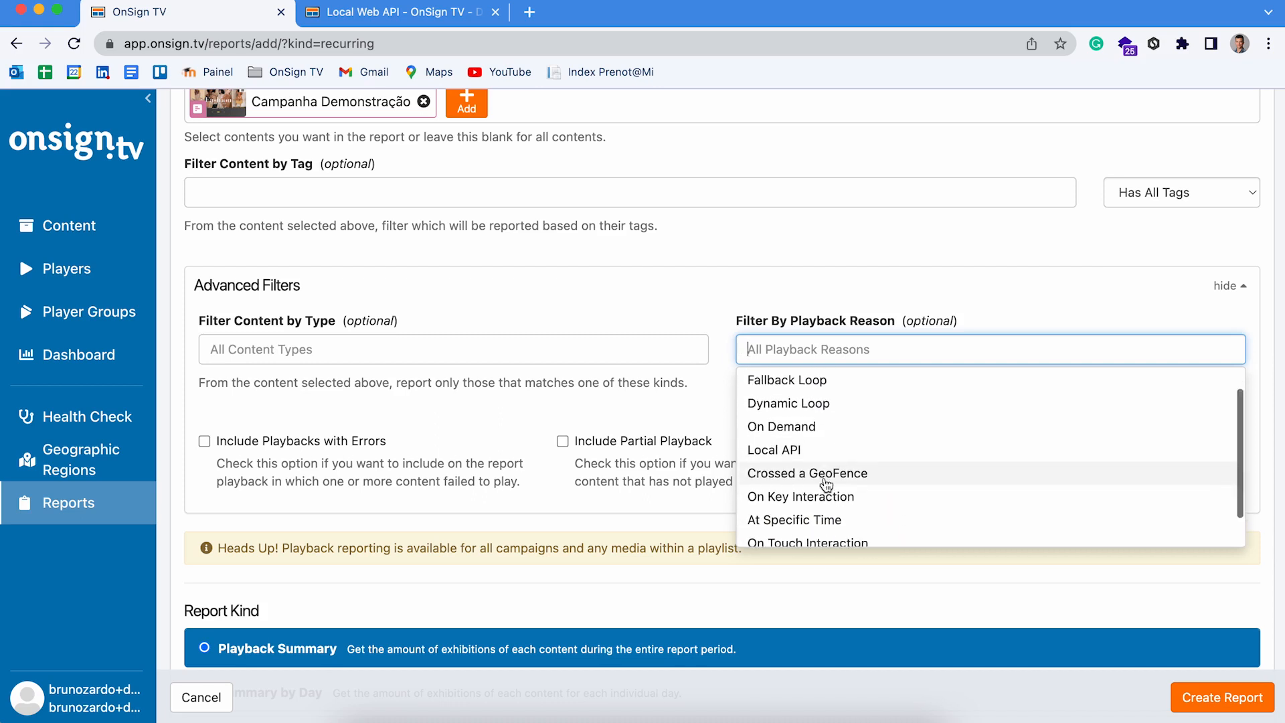
{"action": "scroll", "coordinate": [826, 483], "scroll_direction": "down", "scroll_amount": 2}
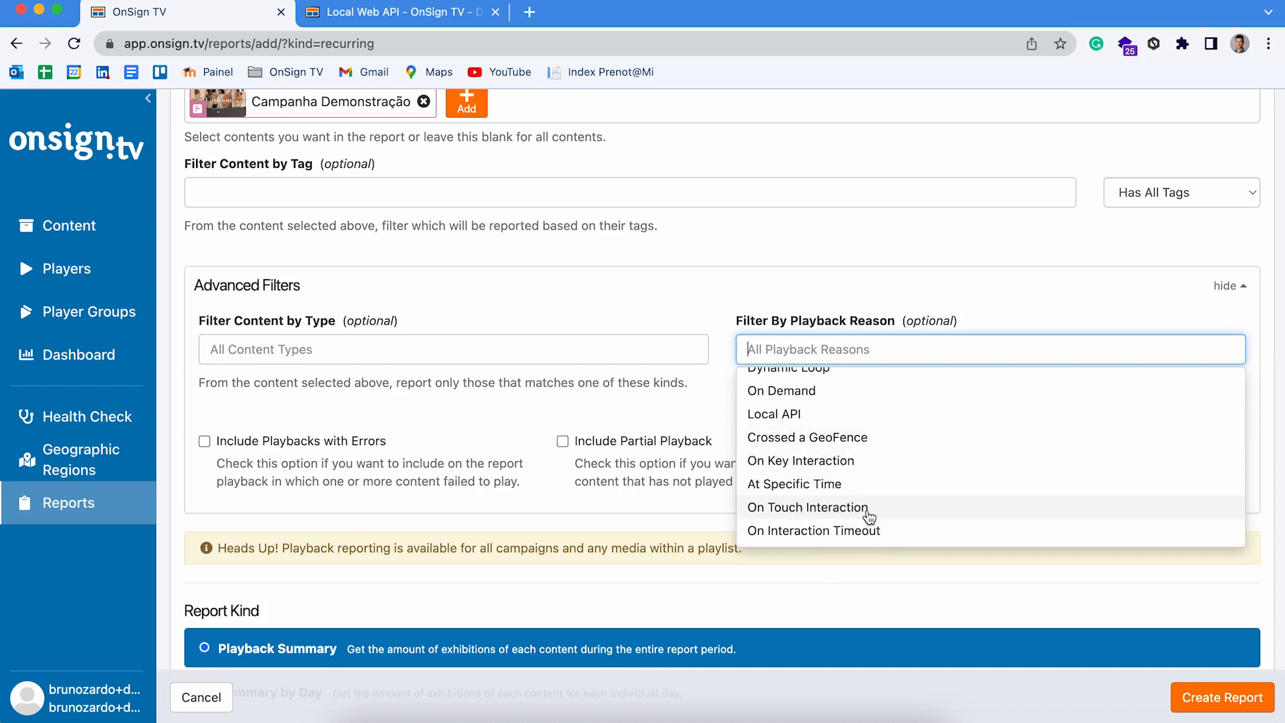
{"action": "left_click", "coordinate": [808, 305]}
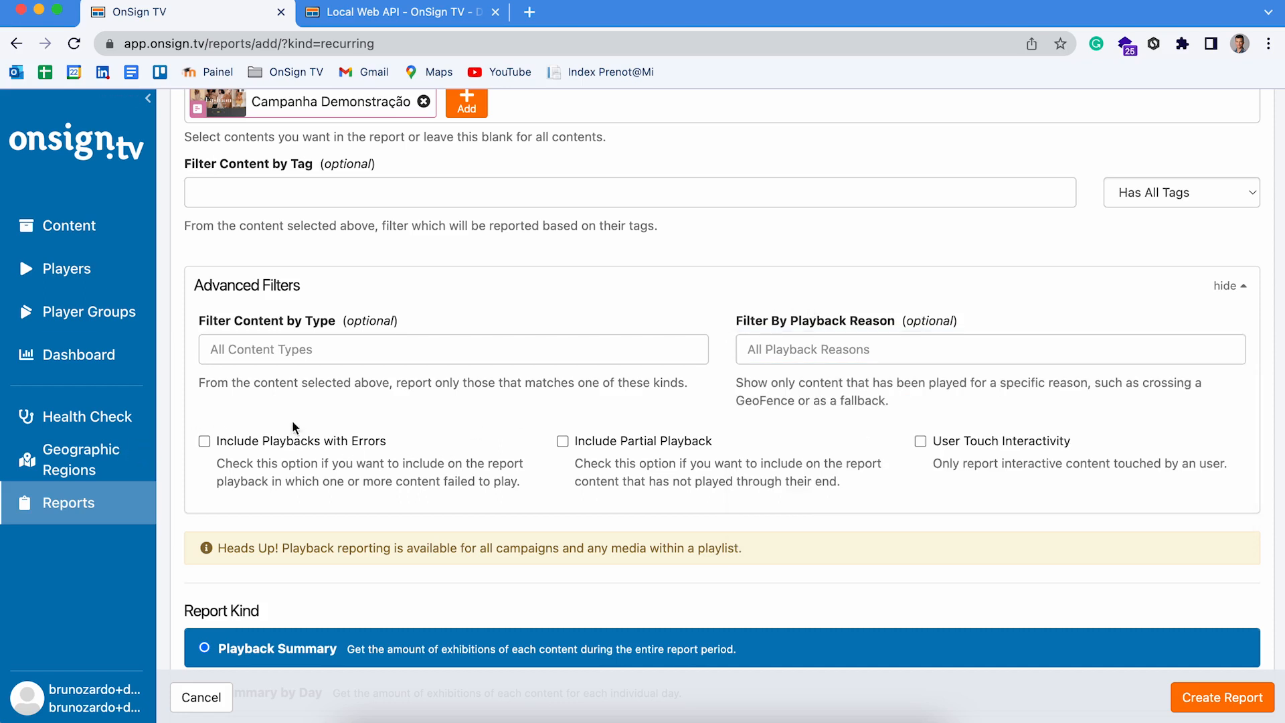
- Turn on User Touch Interactivity in the advanced filters, leaving playbacks with errors and partial playback excluded
{"action": "left_click", "coordinate": [299, 443]}
{"action": "left_click", "coordinate": [299, 443]}
{"action": "left_click", "coordinate": [616, 447]}
{"action": "left_click", "coordinate": [941, 448]}
{"action": "left_click", "coordinate": [941, 448]}
{"action": "left_click", "coordinate": [599, 445]}
{"action": "left_click", "coordinate": [1012, 450]}
- Try the other report kinds, from Summary by Day to Individual Playbacks, and set the kind back to Playback Summary
{"action": "scroll", "coordinate": [876, 503], "scroll_direction": "up", "scroll_amount": 1}
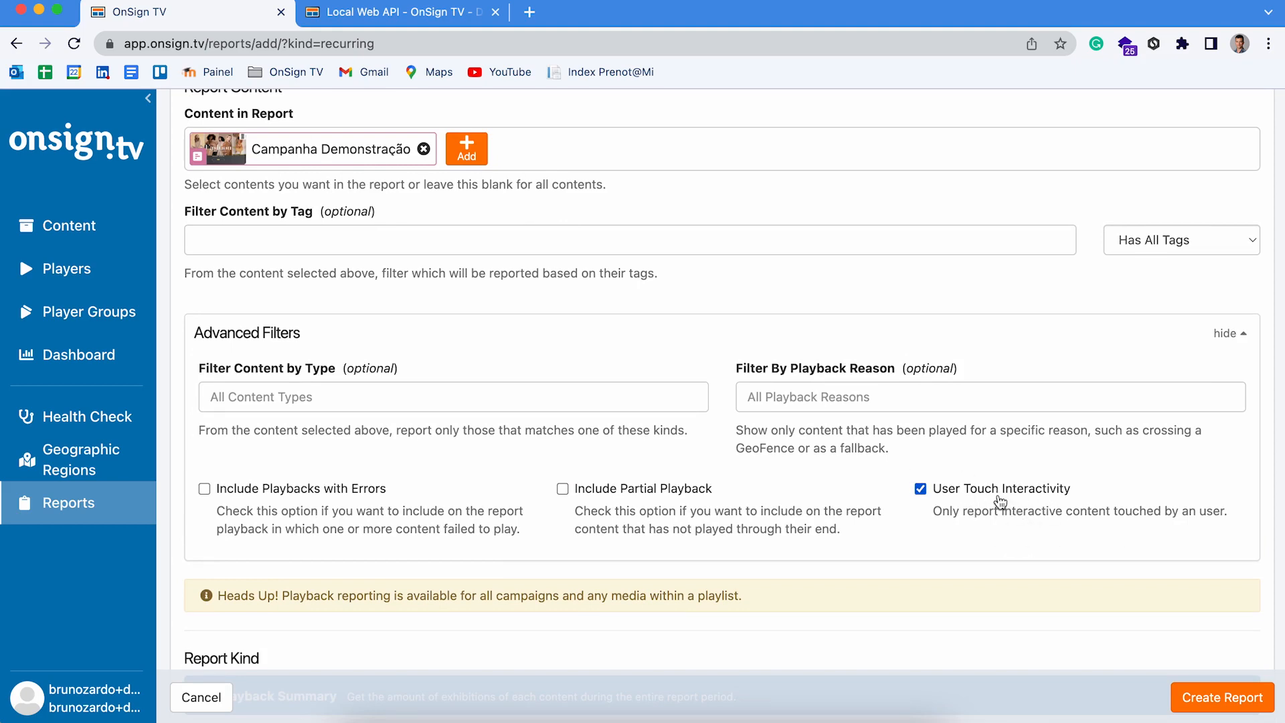
{"action": "scroll", "coordinate": [752, 462], "scroll_direction": "down", "scroll_amount": 5}
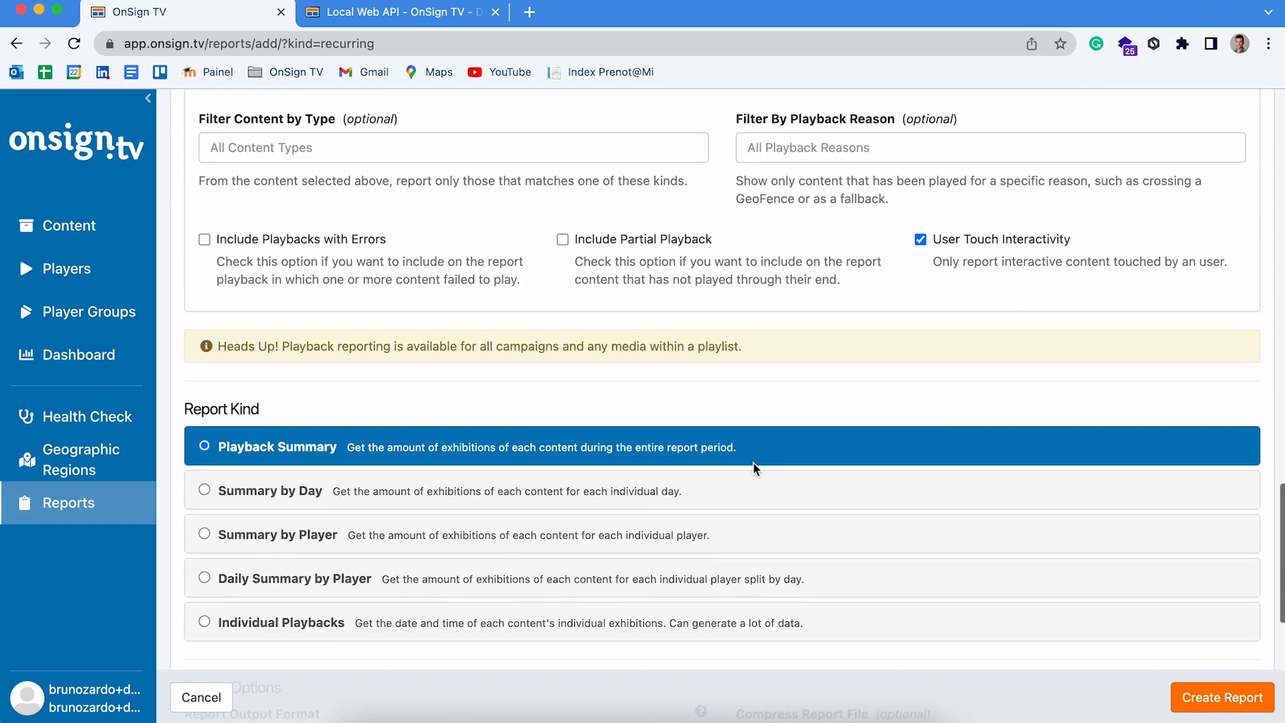
{"action": "scroll", "coordinate": [753, 462], "scroll_direction": "down", "scroll_amount": 2}
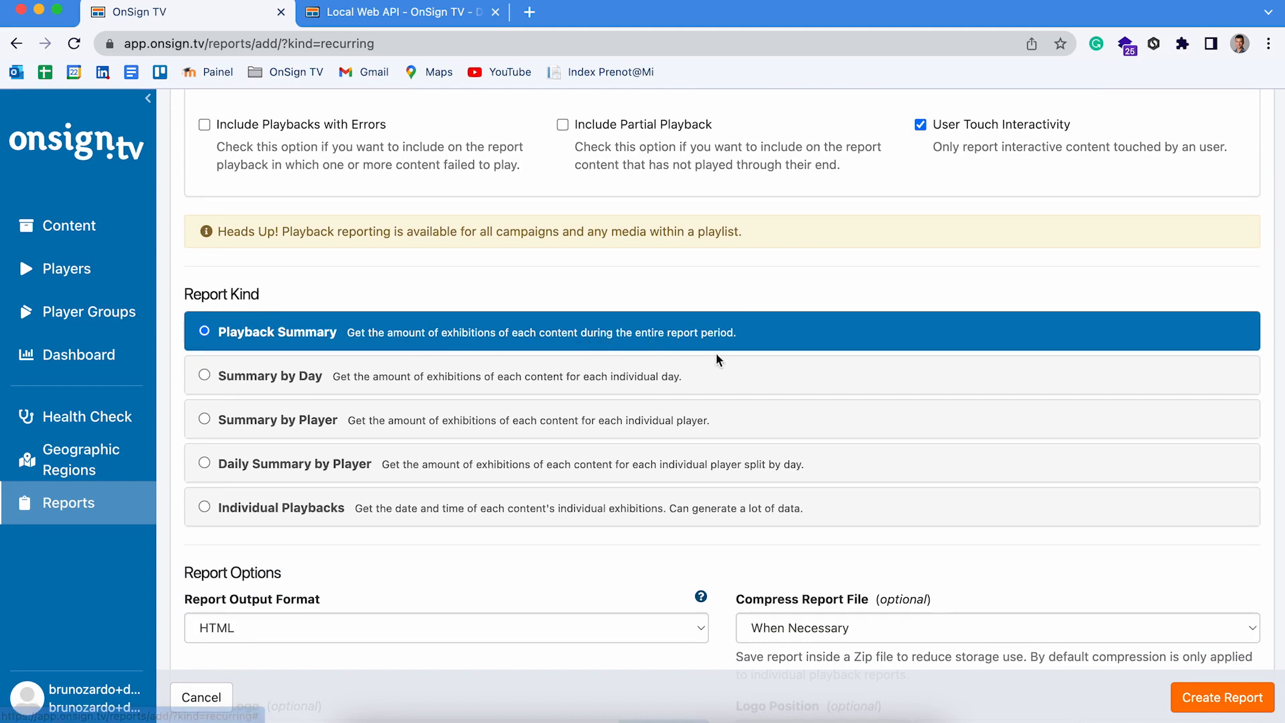
{"action": "left_click", "coordinate": [265, 378]}
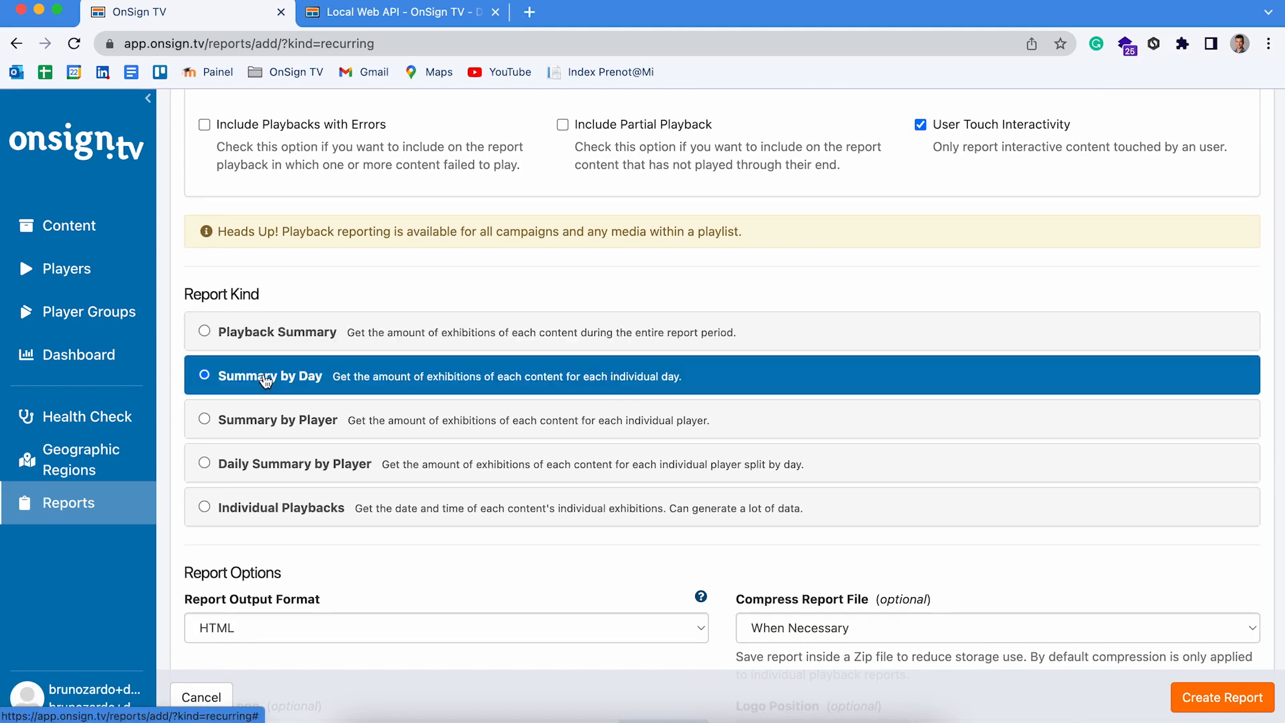
{"action": "left_click", "coordinate": [269, 420]}
{"action": "left_click", "coordinate": [312, 464]}
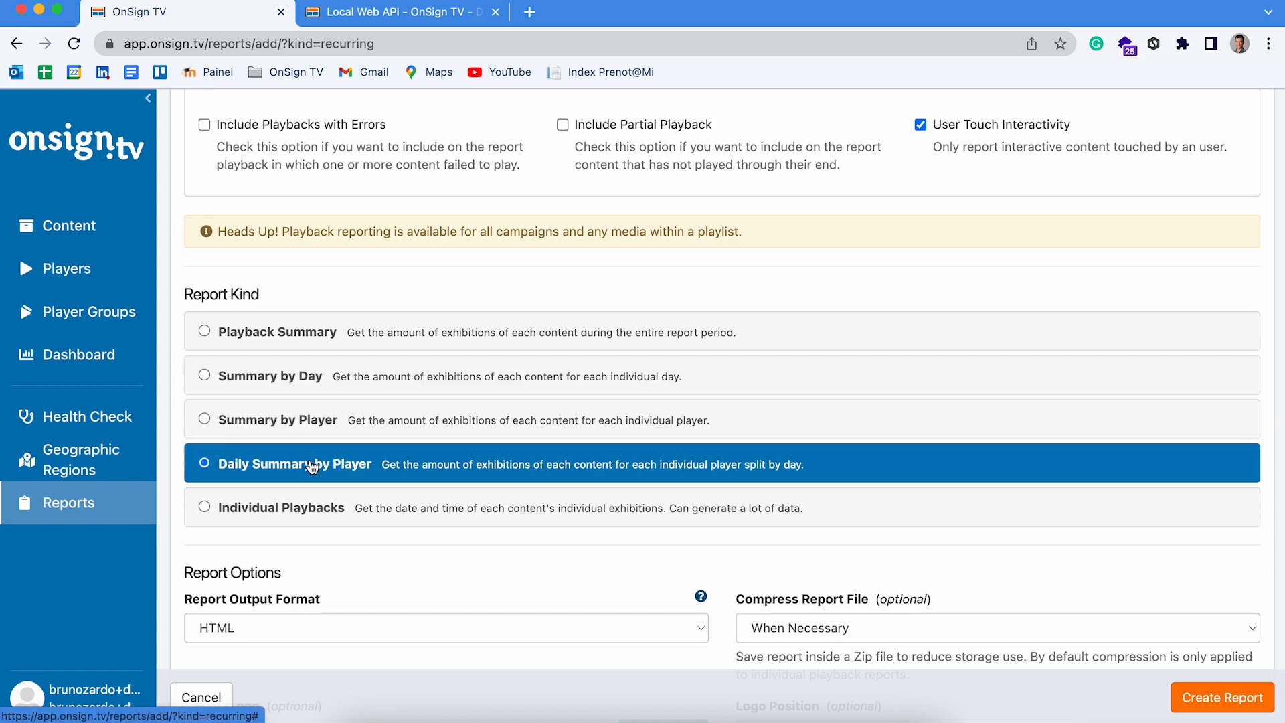
{"action": "left_click", "coordinate": [253, 508]}
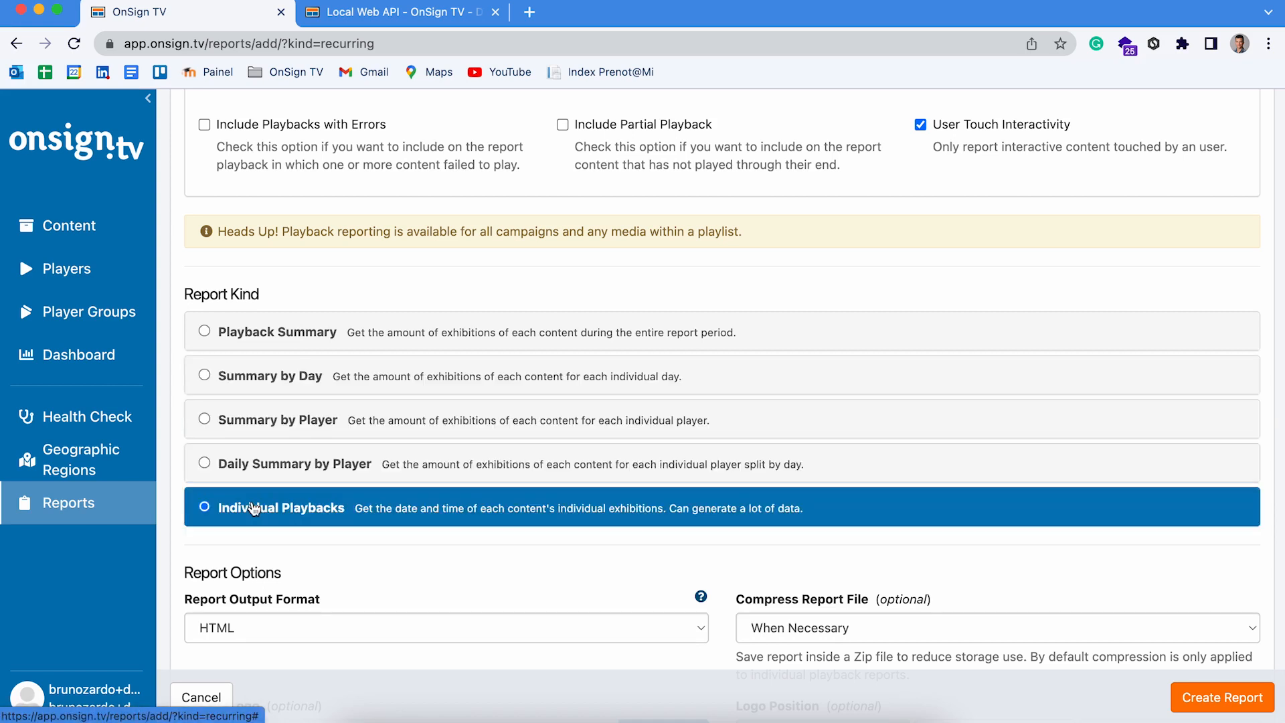
{"action": "scroll", "coordinate": [253, 508], "scroll_direction": "down", "scroll_amount": 2}
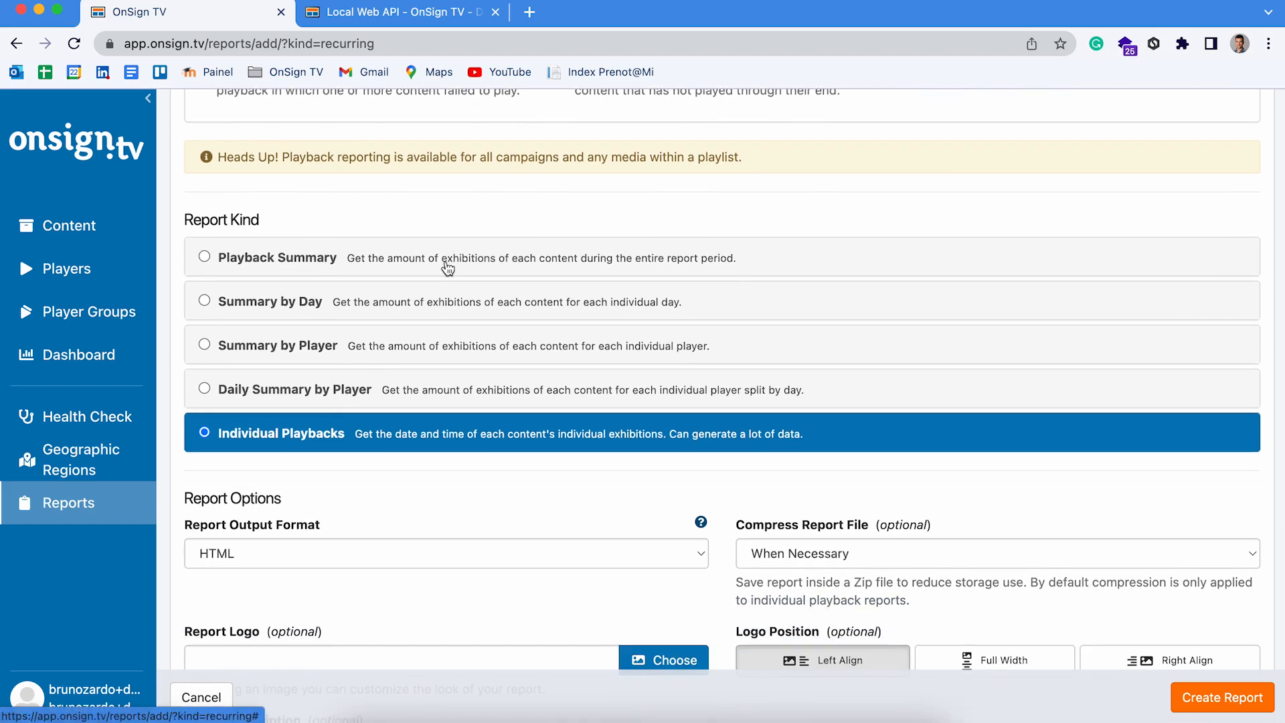
{"action": "left_click", "coordinate": [448, 267]}
- Check the output format and file compression choices, keeping HTML and When Necessary
{"action": "scroll", "coordinate": [444, 260], "scroll_direction": "down", "scroll_amount": 5}
{"action": "left_click", "coordinate": [255, 327]}
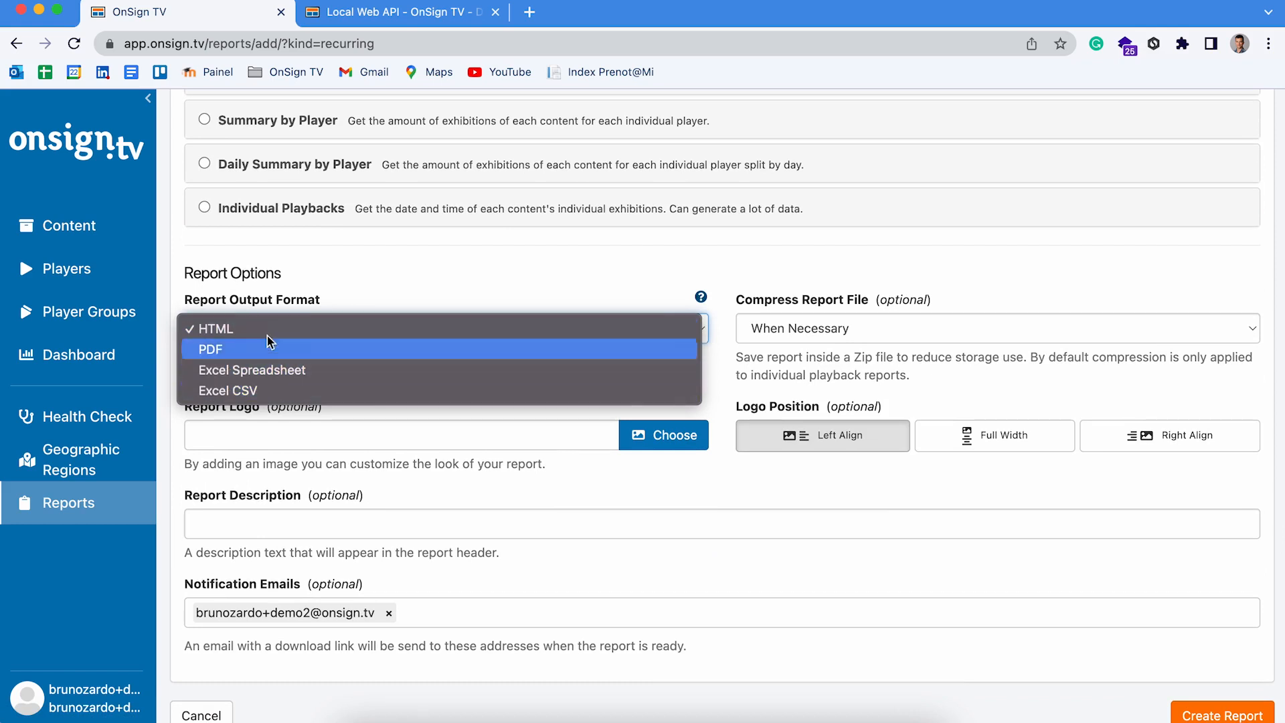
{"action": "left_click", "coordinate": [426, 260]}
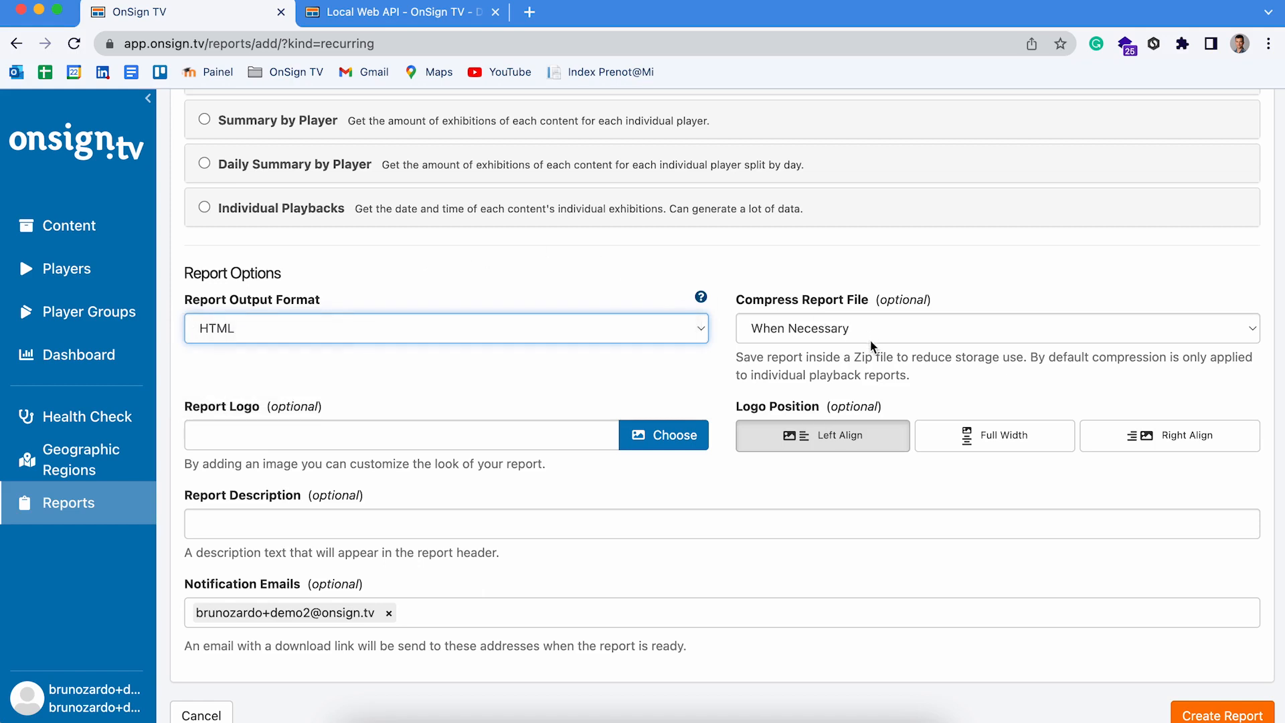
{"action": "scroll", "coordinate": [872, 345], "scroll_direction": "down", "scroll_amount": 1}
{"action": "left_click", "coordinate": [853, 299]}
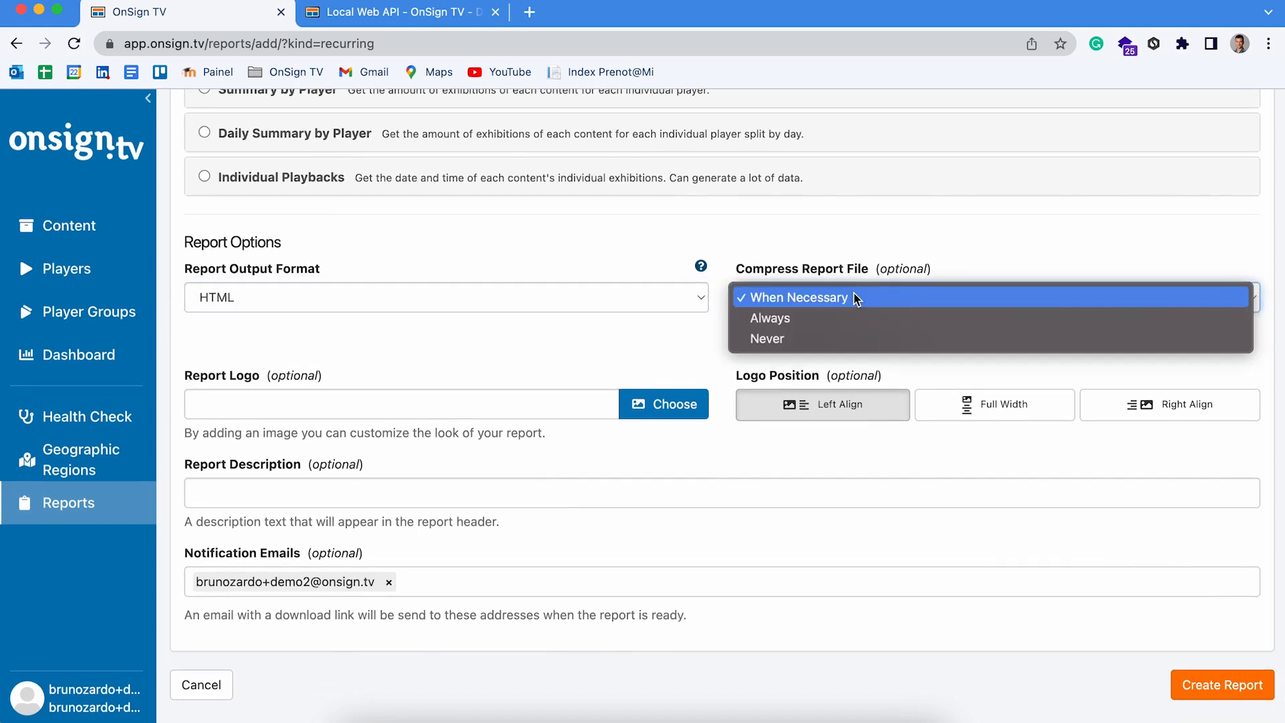
{"action": "left_click", "coordinate": [915, 260]}
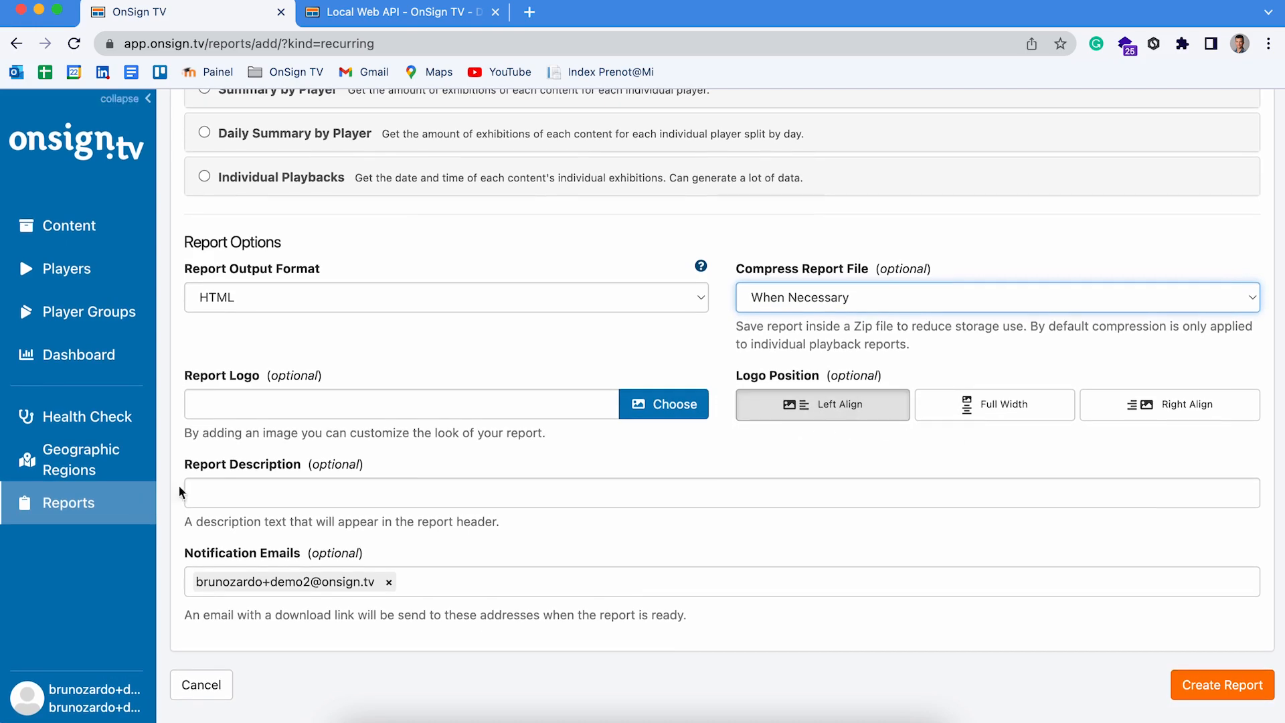
- Create the scheduled report, leaving the report description blank and the notification email as it is
{"action": "left_click", "coordinate": [252, 482]}
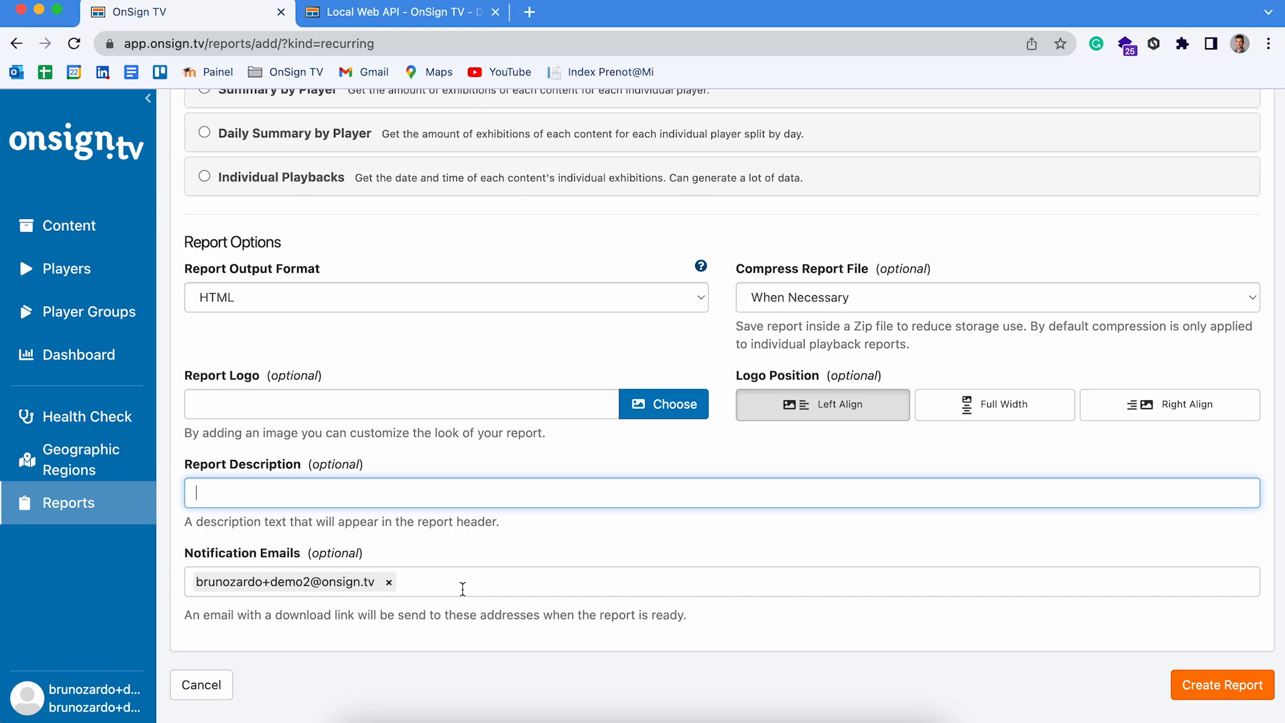
{"action": "scroll", "coordinate": [462, 589], "scroll_direction": "up", "scroll_amount": 2}
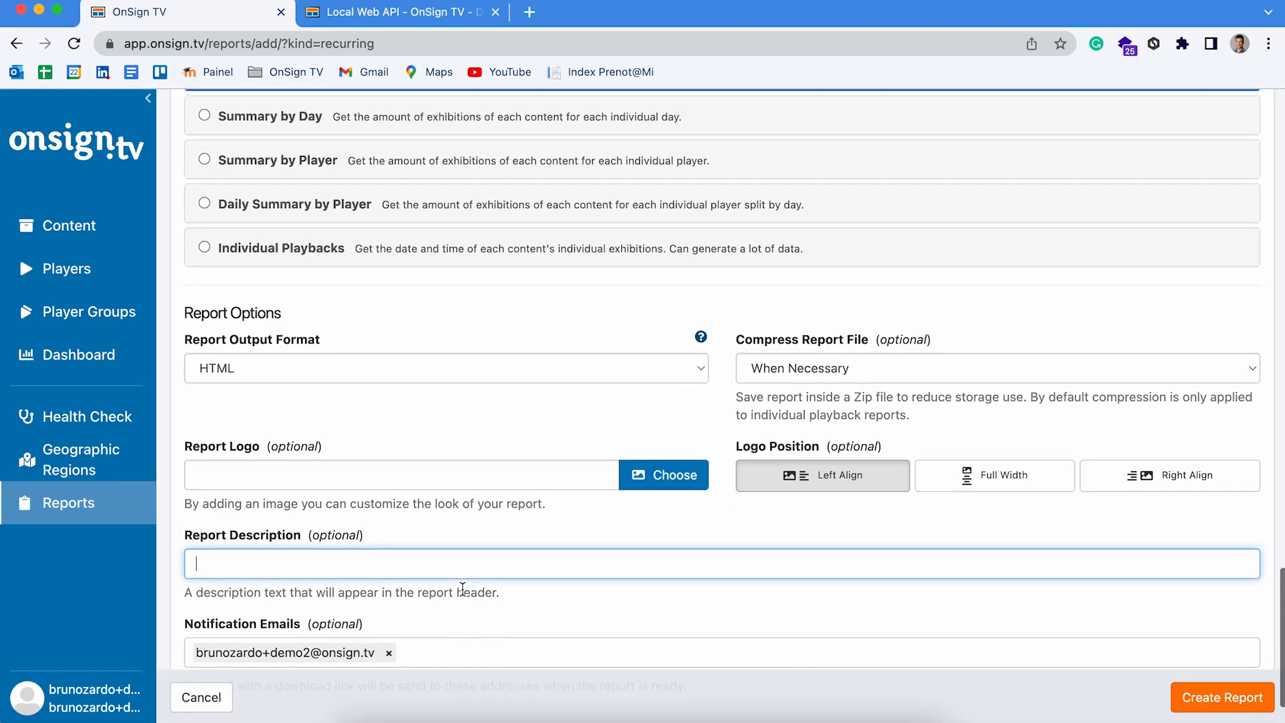
{"action": "scroll", "coordinate": [461, 589], "scroll_direction": "down", "scroll_amount": 2}
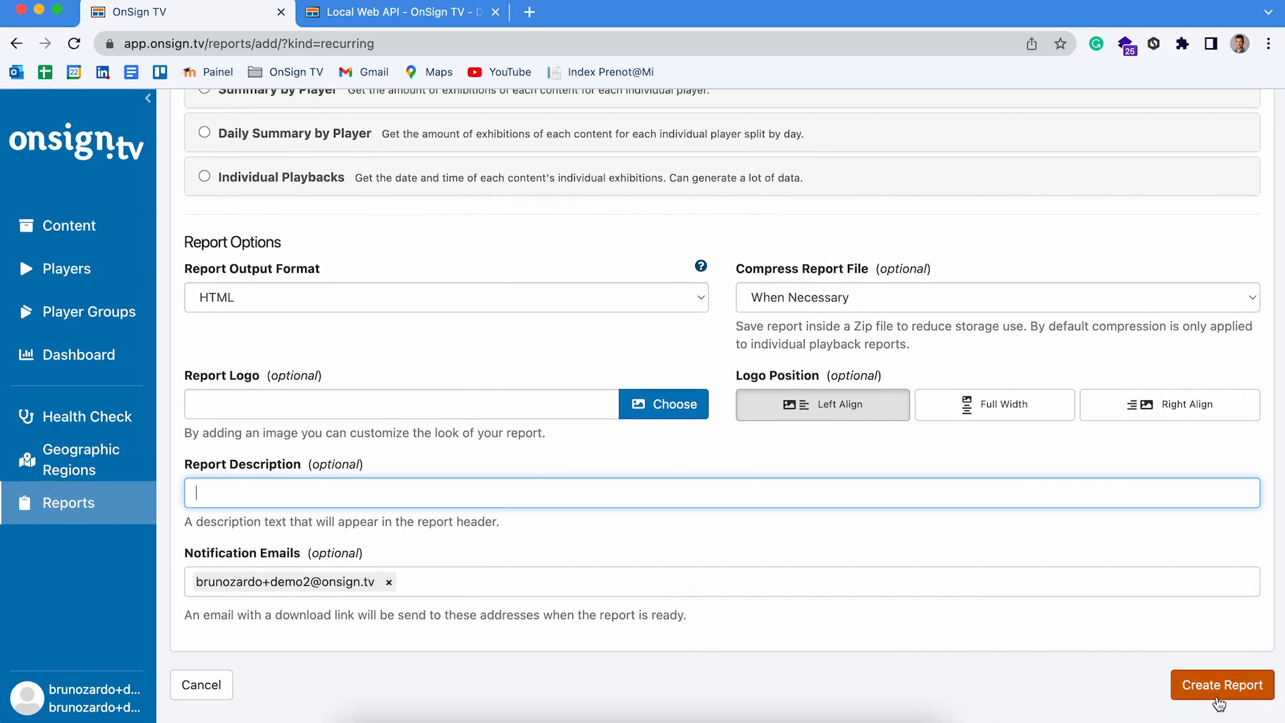
{"action": "left_click", "coordinate": [1184, 683]}
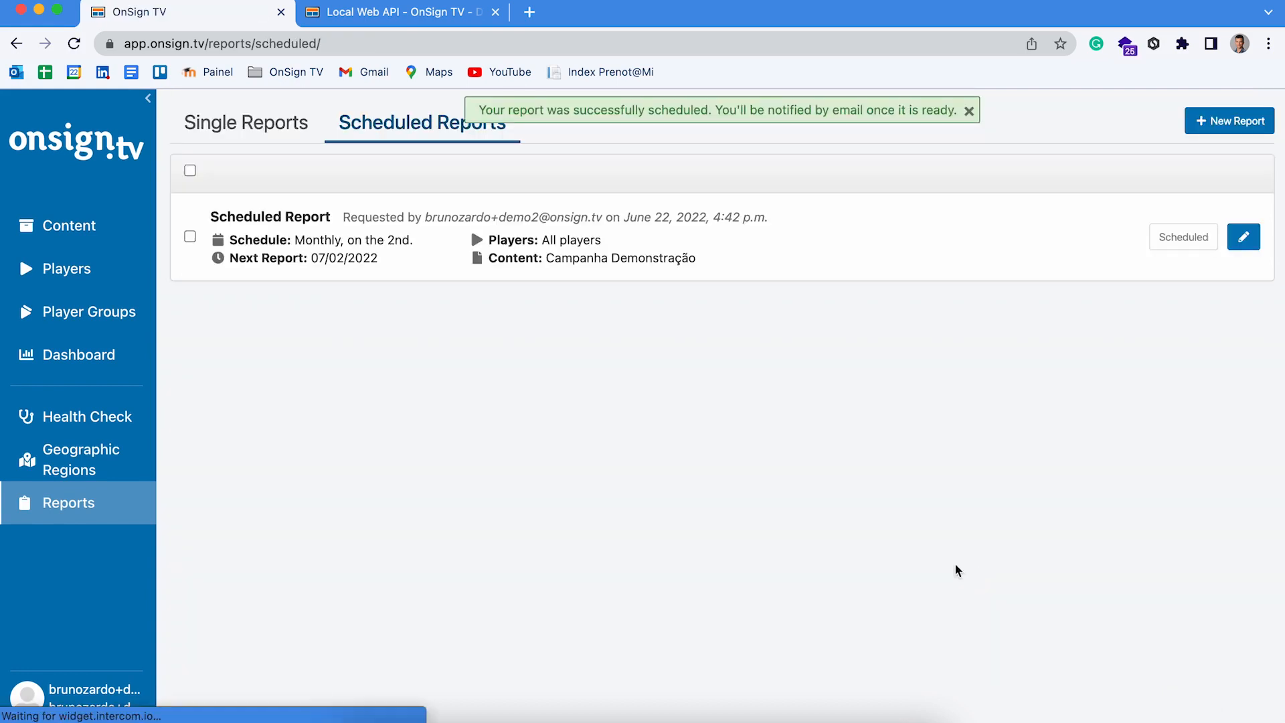